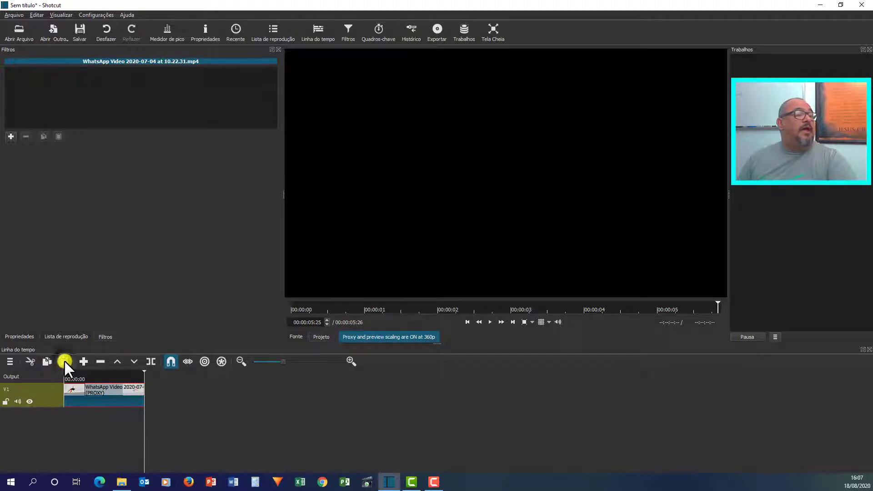
- Paste three more copies of the video clip end to end on track V1, then return the playhead to the start
{"action": "left_click", "coordinate": [64, 361]}
{"action": "left_click", "coordinate": [64, 366]}
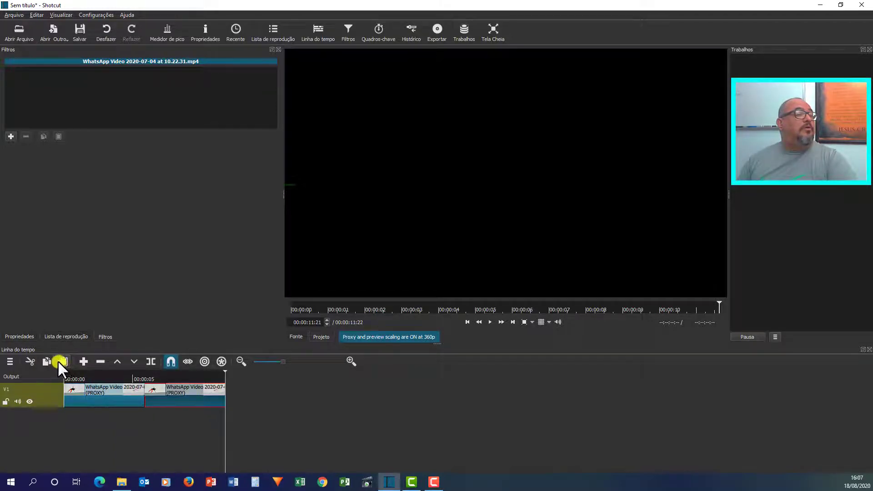
{"action": "left_click", "coordinate": [64, 360]}
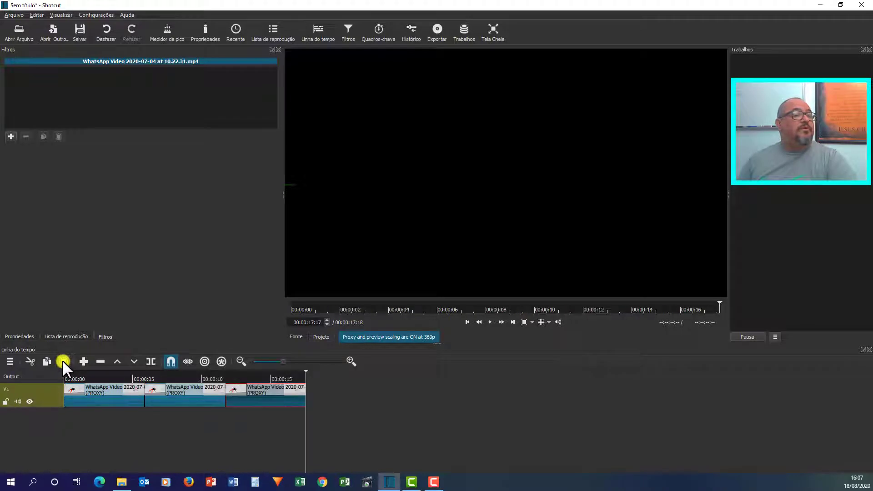
{"action": "left_click", "coordinate": [64, 360]}
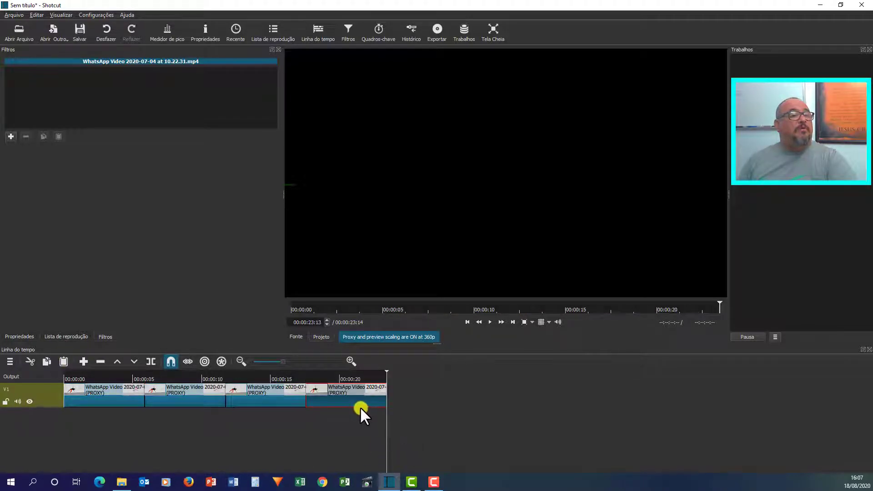
{"action": "key", "text": "Home"}
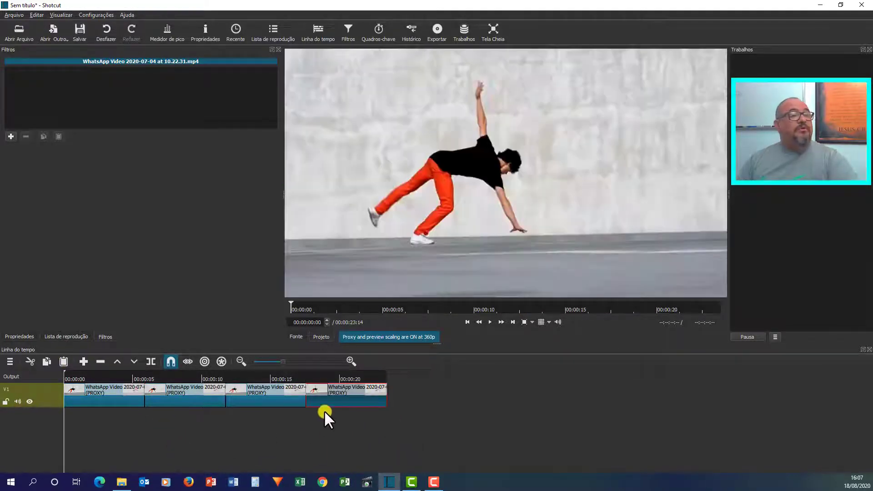
{"action": "left_click_drag", "start_coordinate": [325, 411], "coordinate": [341, 395]}
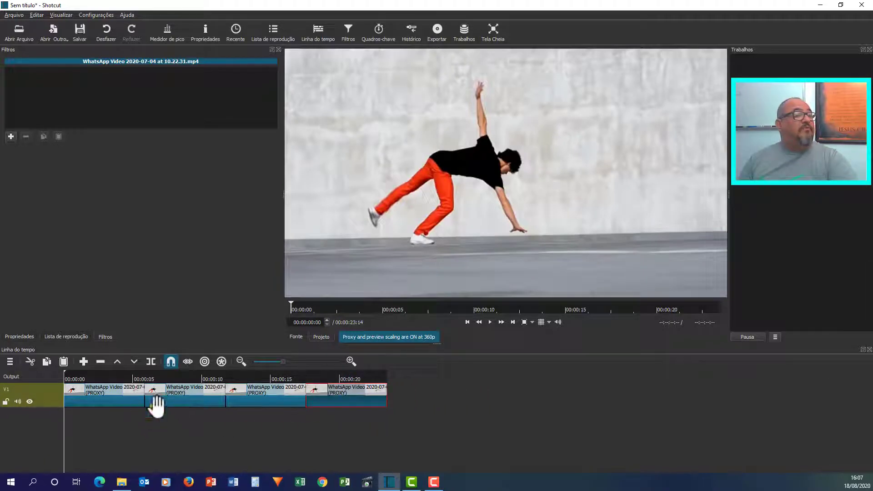
- Add two video tracks and one audio track, and enlarge the timeline area to fit them
{"action": "left_click", "coordinate": [8, 361]}
{"action": "left_click", "coordinate": [46, 352]}
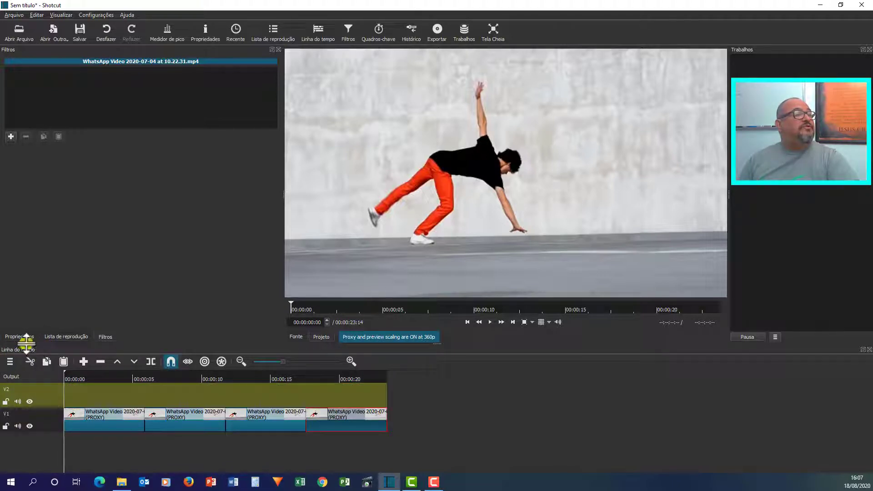
{"action": "left_click", "coordinate": [8, 362]}
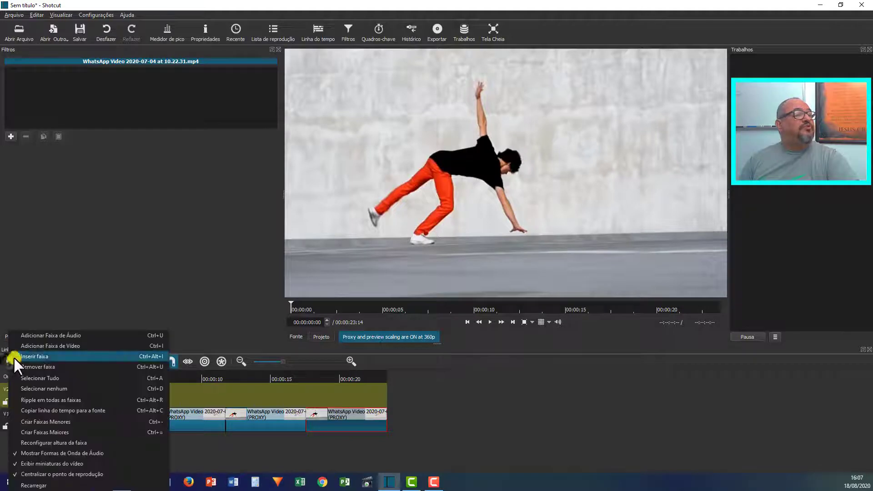
{"action": "left_click", "coordinate": [40, 345]}
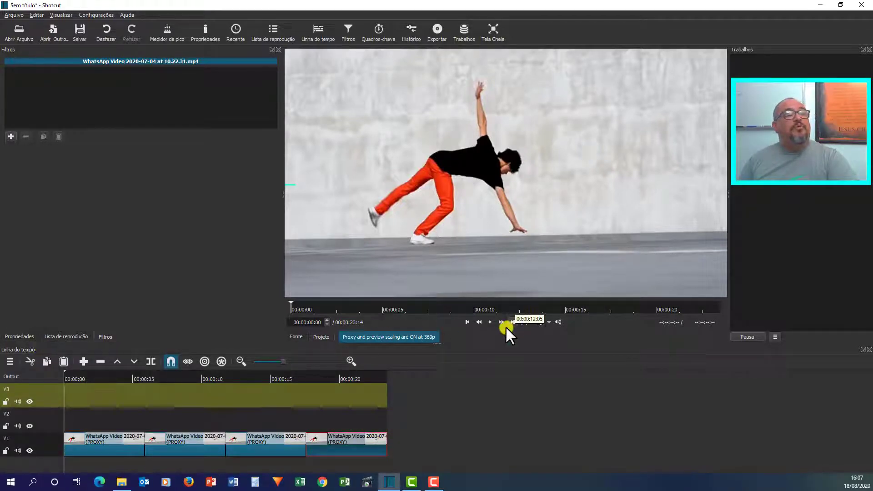
{"action": "left_click_drag", "start_coordinate": [437, 342], "coordinate": [432, 308]}
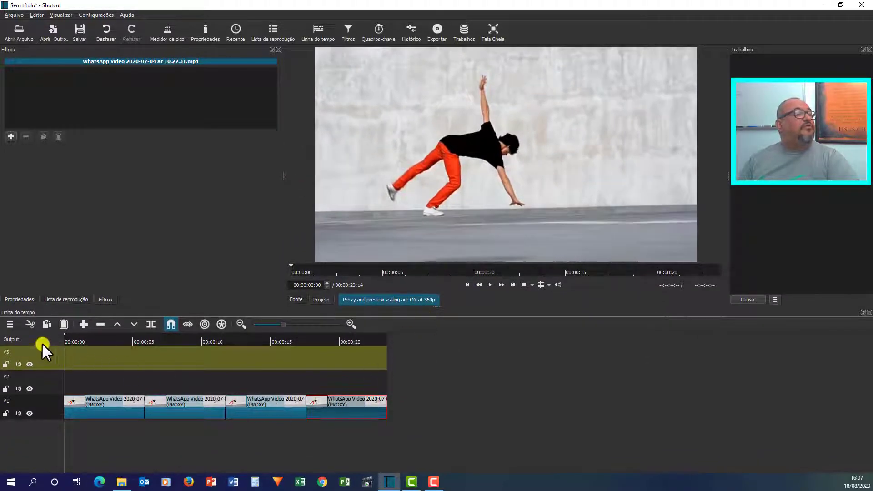
{"action": "left_click", "coordinate": [9, 324]}
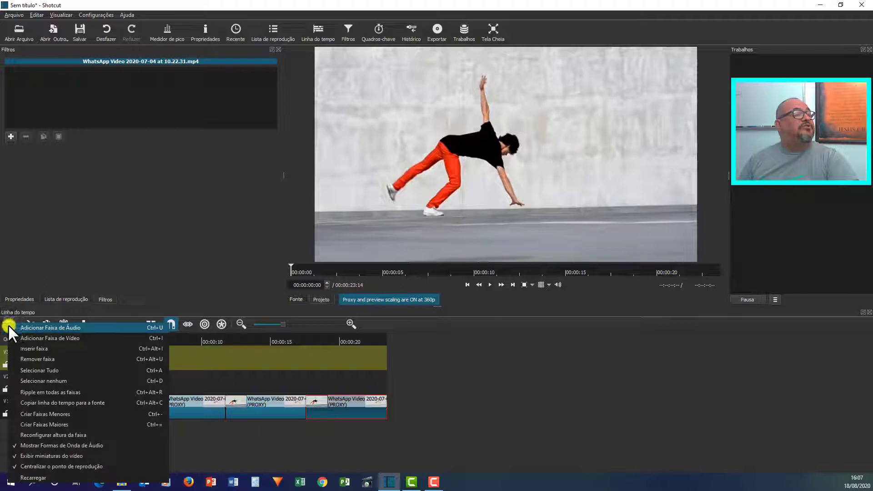
{"action": "left_click", "coordinate": [59, 326]}
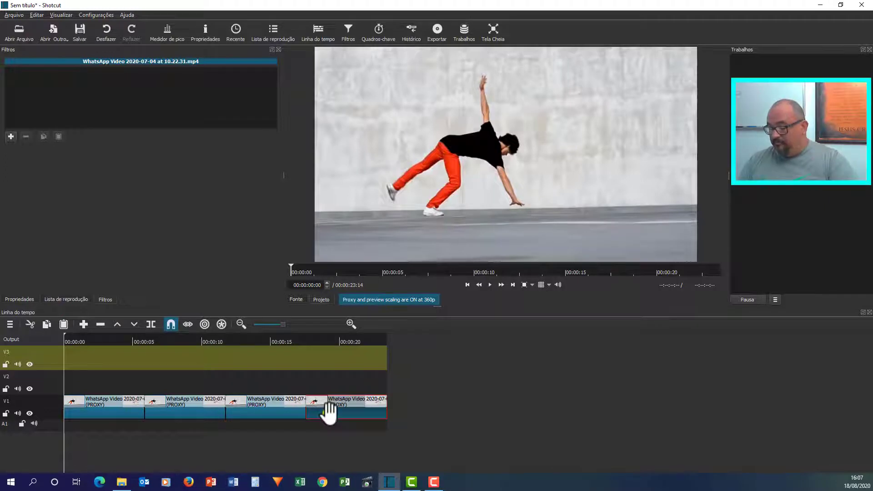
- Paste two more copies of the clip on V3 and move them onto V2, above the second and fourth V1 clips
{"action": "key", "text": "End"}
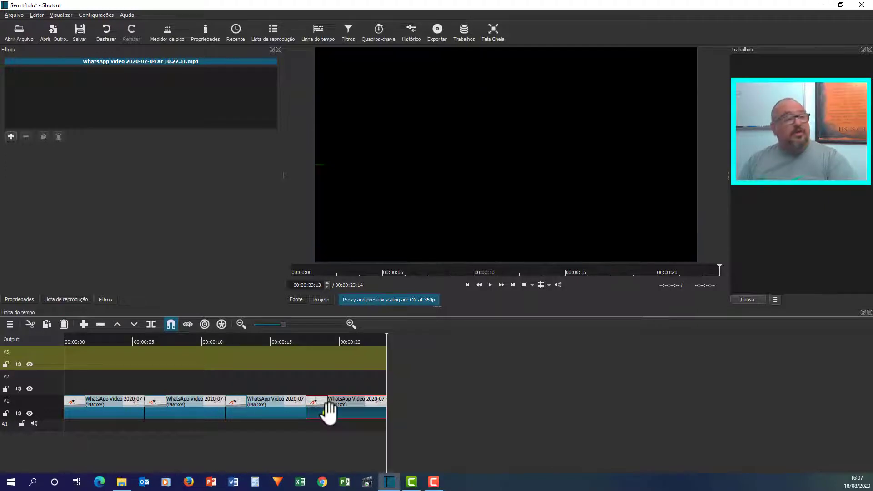
{"action": "left_click", "coordinate": [62, 325]}
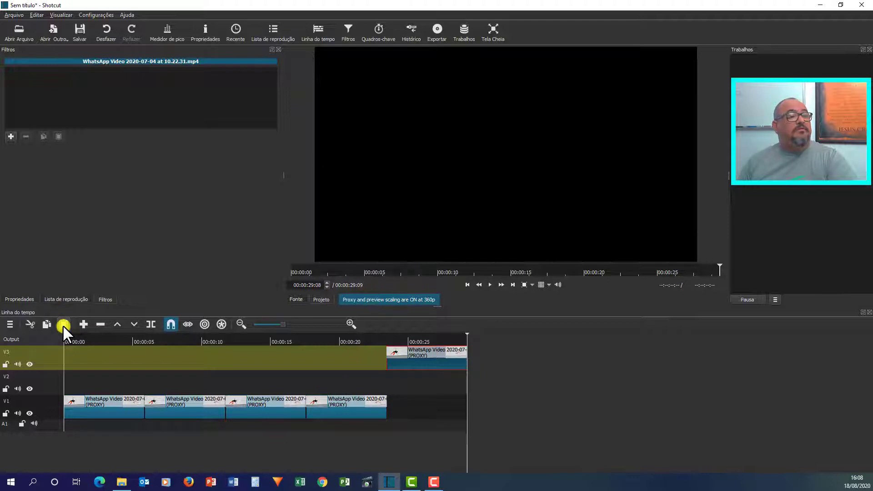
{"action": "left_click", "coordinate": [63, 323]}
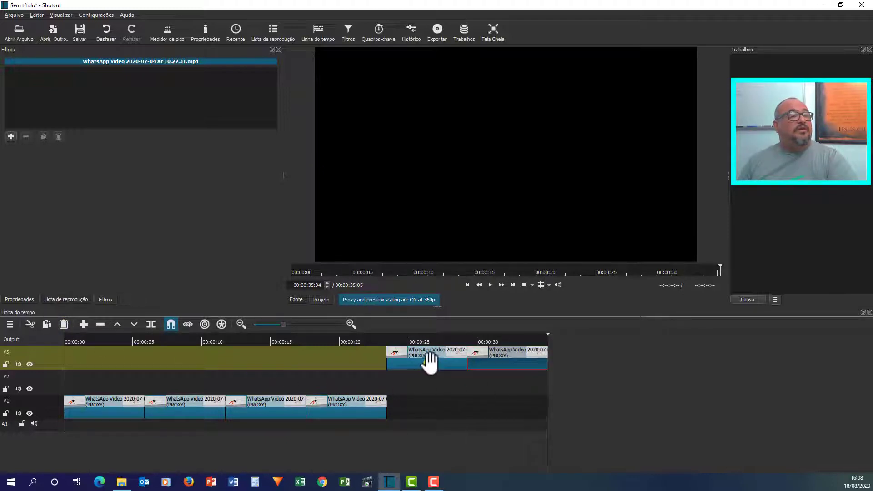
{"action": "left_click_drag", "start_coordinate": [424, 362], "coordinate": [341, 380]}
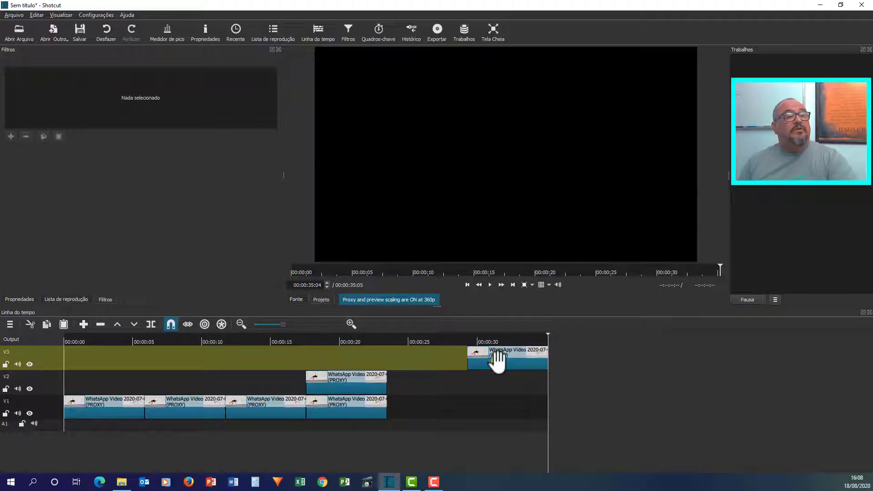
{"action": "left_click_drag", "start_coordinate": [497, 360], "coordinate": [275, 369]}
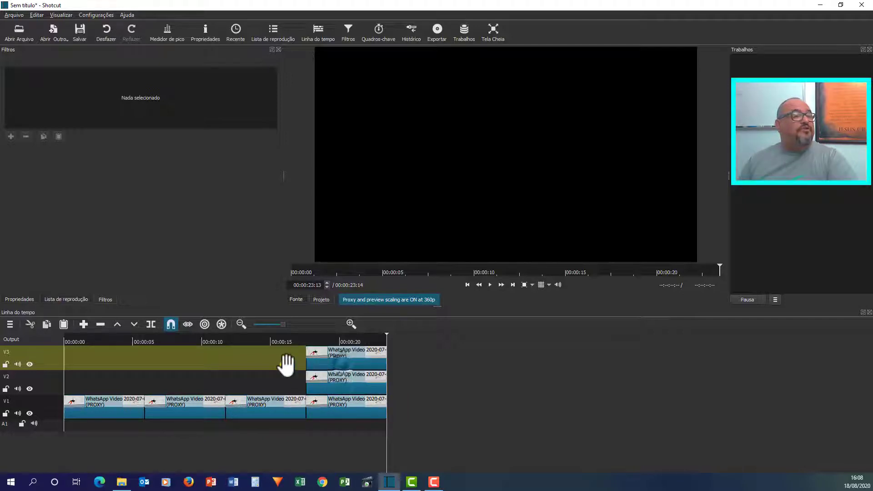
{"action": "left_click_drag", "start_coordinate": [309, 362], "coordinate": [146, 390]}
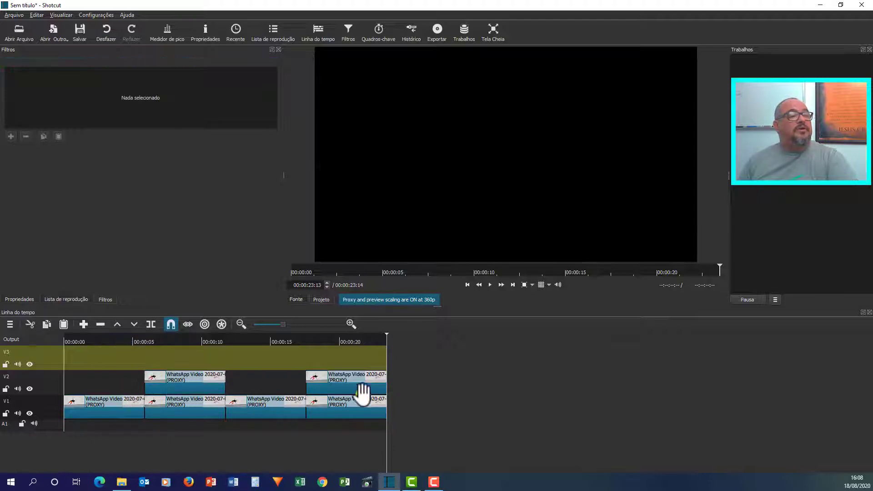
- Paste another copy of the clip on V2 and move it to V3 above the fourth clip
{"action": "left_click", "coordinate": [369, 387]}
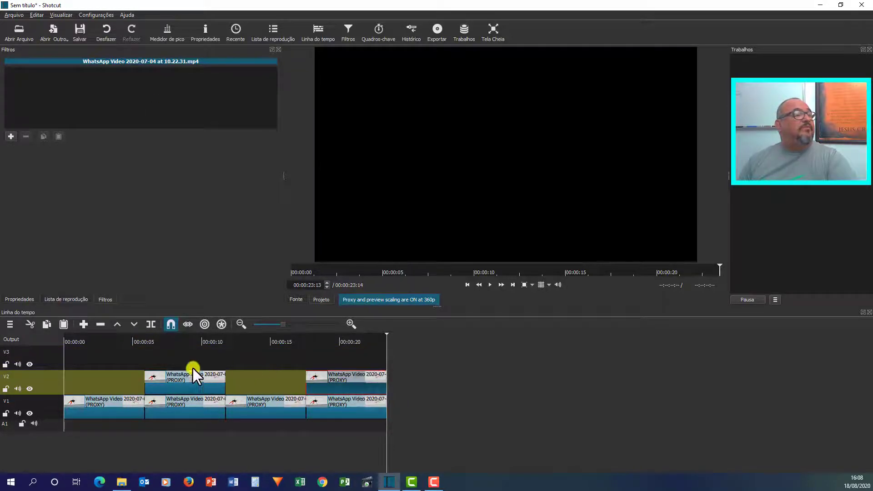
{"action": "left_click", "coordinate": [62, 324]}
{"action": "left_click_drag", "start_coordinate": [422, 387], "coordinate": [335, 360]}
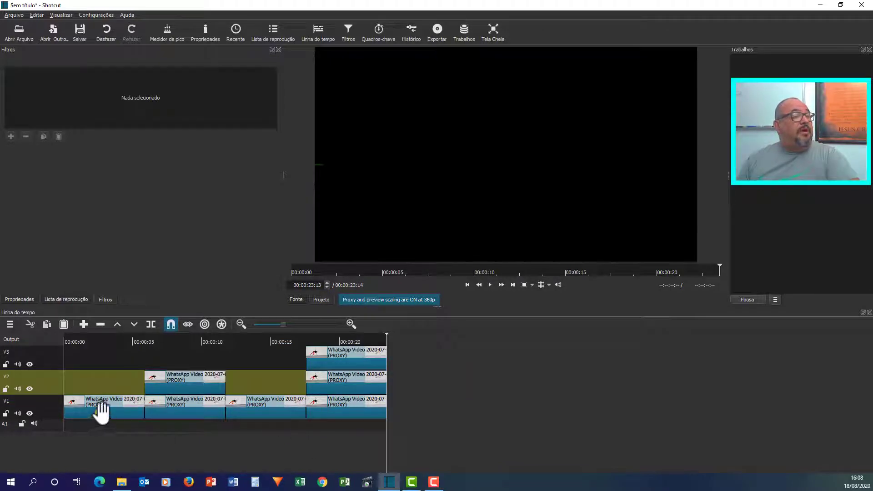
- Play the first seconds of the timeline from the beginning, and pause the preview
{"action": "left_click", "coordinate": [101, 360]}
{"action": "key", "text": "Home"}
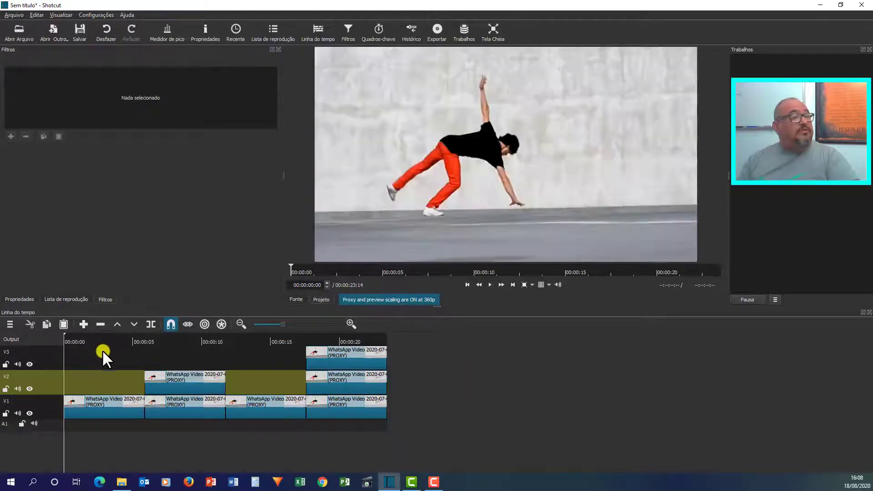
{"action": "left_click", "coordinate": [490, 285]}
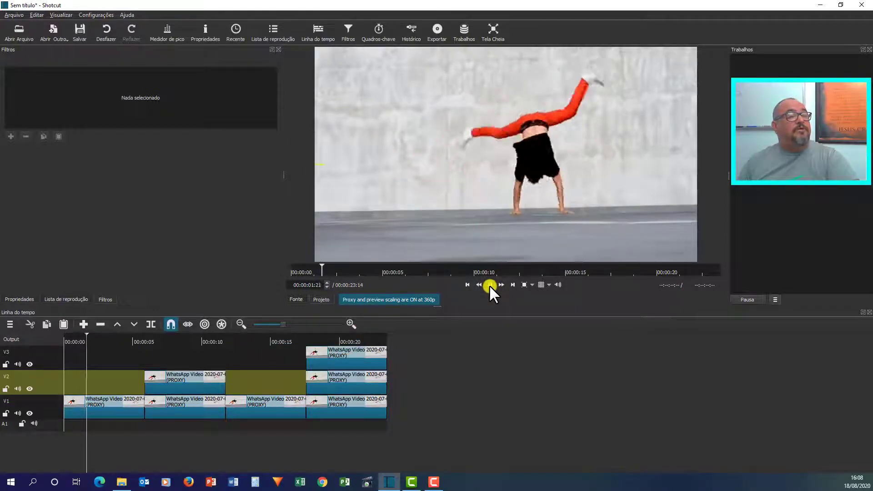
{"action": "left_click", "coordinate": [490, 285]}
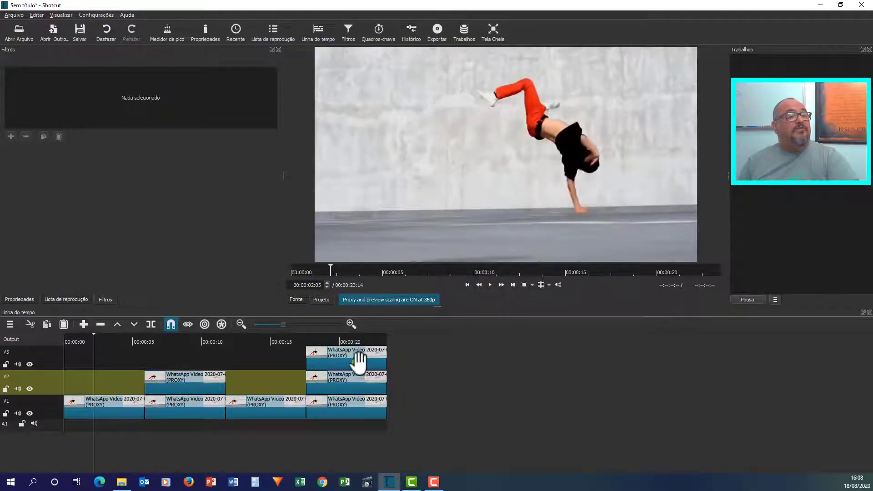
- Apply the Inverter Cores video filter to the first clip on V2 and preview a frame inside that clip
{"action": "left_click", "coordinate": [182, 386]}
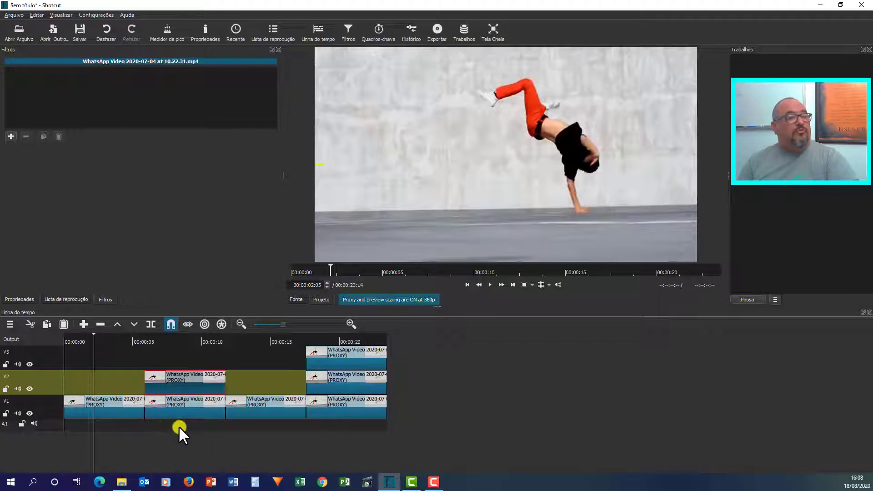
{"action": "left_click", "coordinate": [175, 408]}
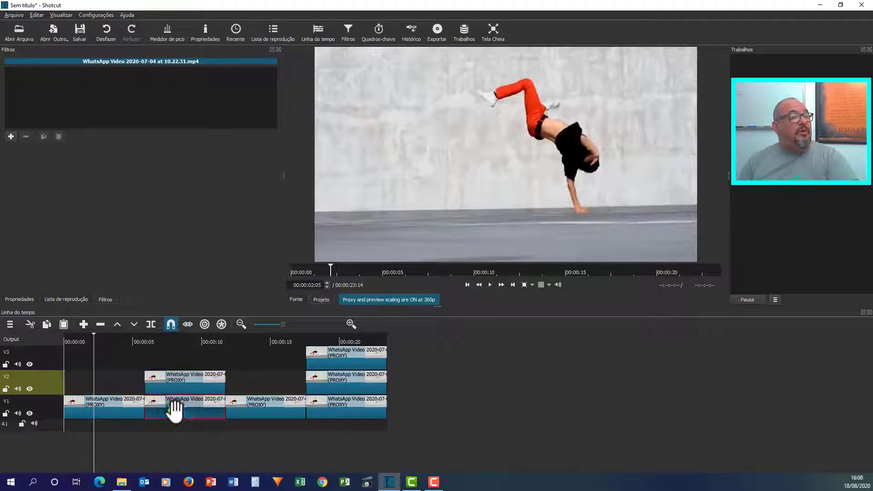
{"action": "left_click", "coordinate": [176, 383]}
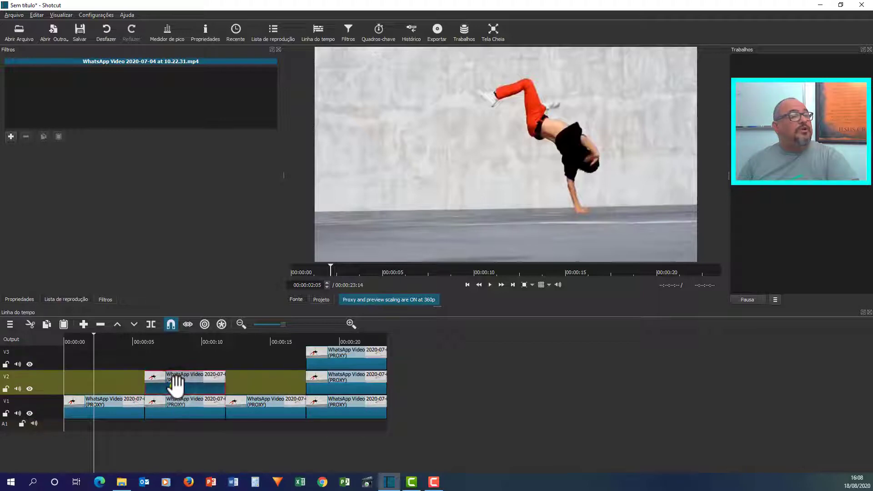
{"action": "left_click", "coordinate": [185, 386]}
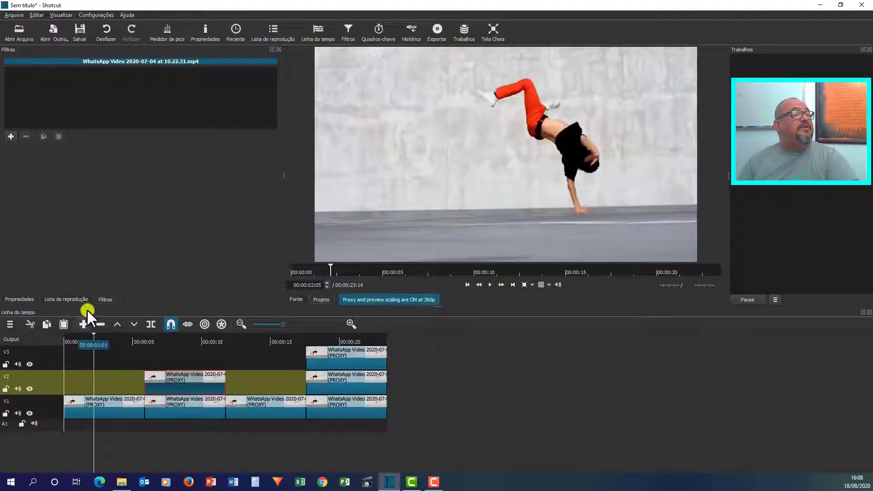
{"action": "left_click", "coordinate": [10, 137]}
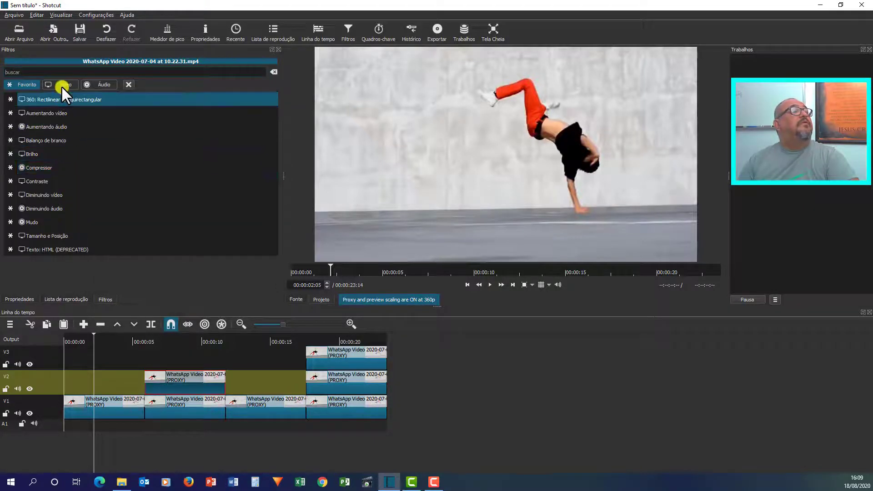
{"action": "left_click", "coordinate": [61, 83]}
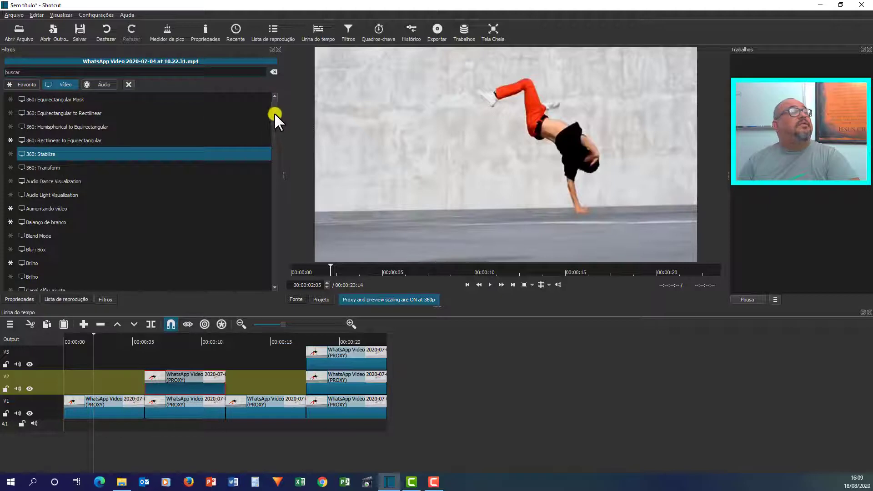
{"action": "left_click_drag", "start_coordinate": [274, 113], "coordinate": [286, 195]}
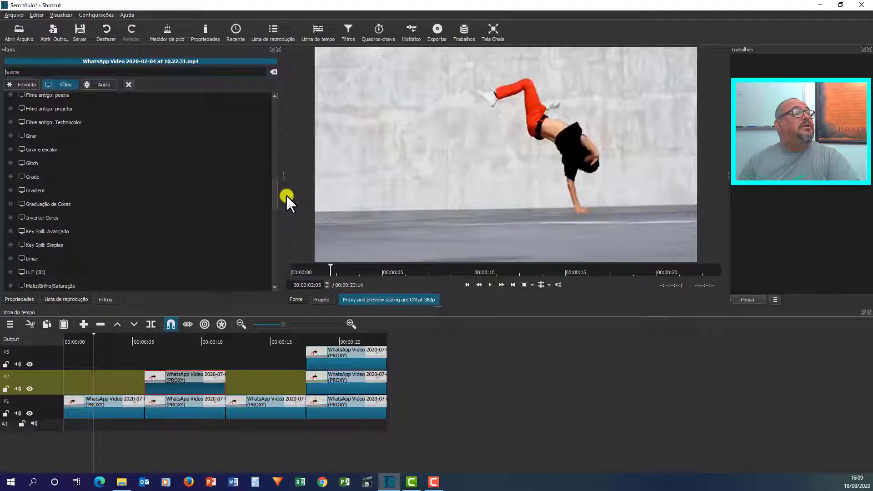
{"action": "left_click", "coordinate": [43, 215]}
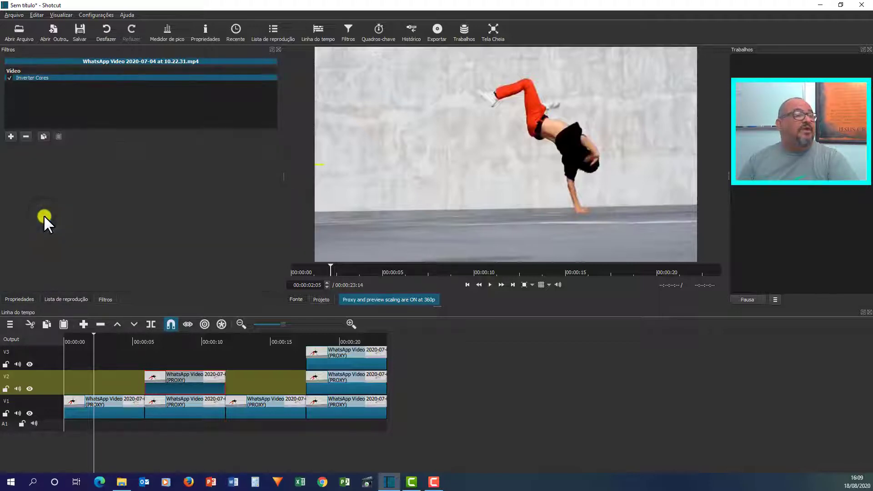
{"action": "left_click", "coordinate": [157, 360]}
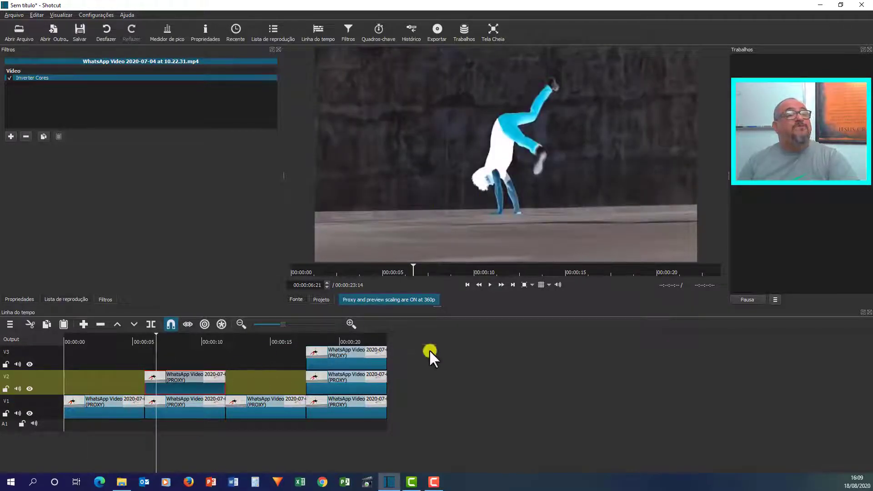
- Place the playhead exactly at the start of the first V2 clip, at 00:00:05:26
{"action": "left_click", "coordinate": [349, 323]}
{"action": "left_click", "coordinate": [348, 323]}
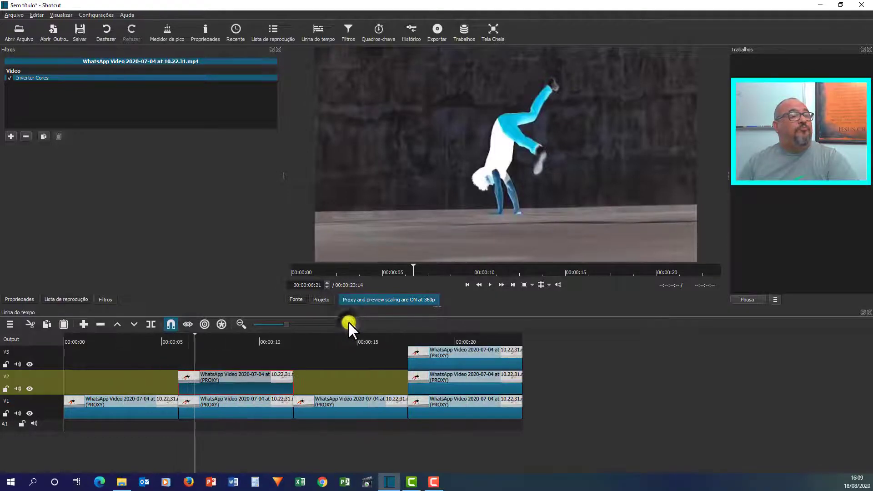
{"action": "left_click", "coordinate": [348, 323]}
{"action": "left_click", "coordinate": [349, 323]}
{"action": "left_click", "coordinate": [349, 322]}
{"action": "left_click", "coordinate": [349, 323]}
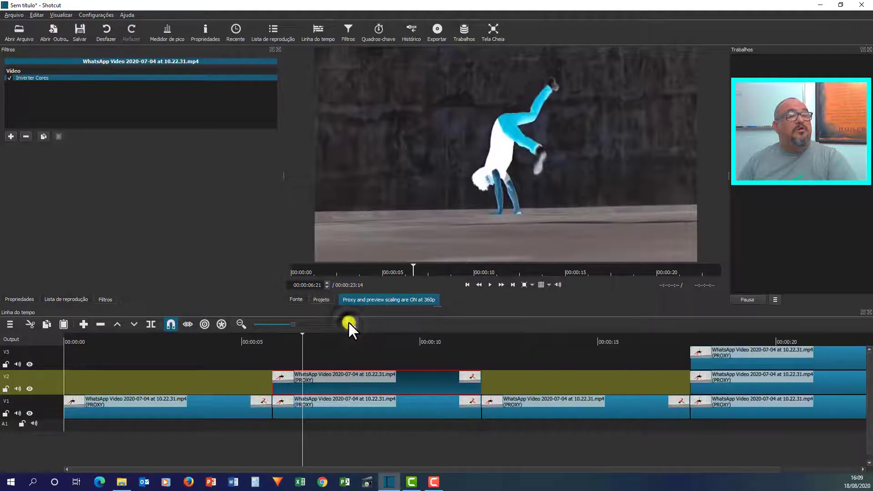
{"action": "left_click", "coordinate": [348, 323]}
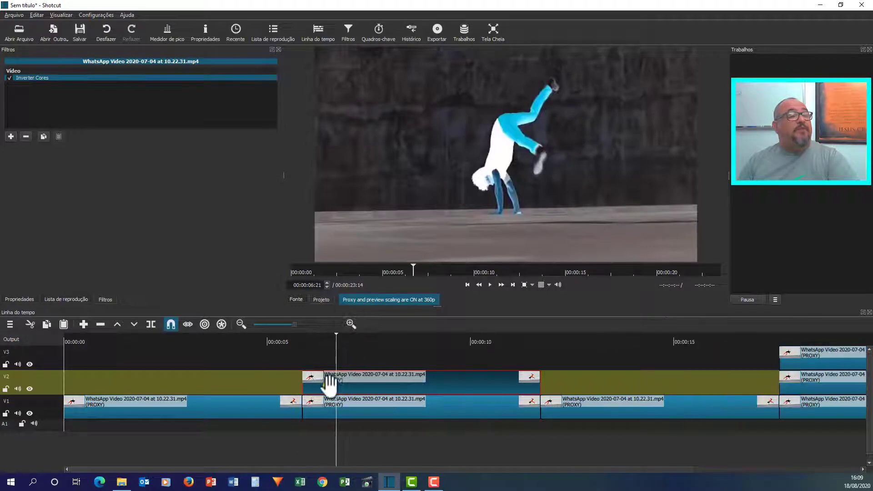
{"action": "left_click", "coordinate": [302, 426]}
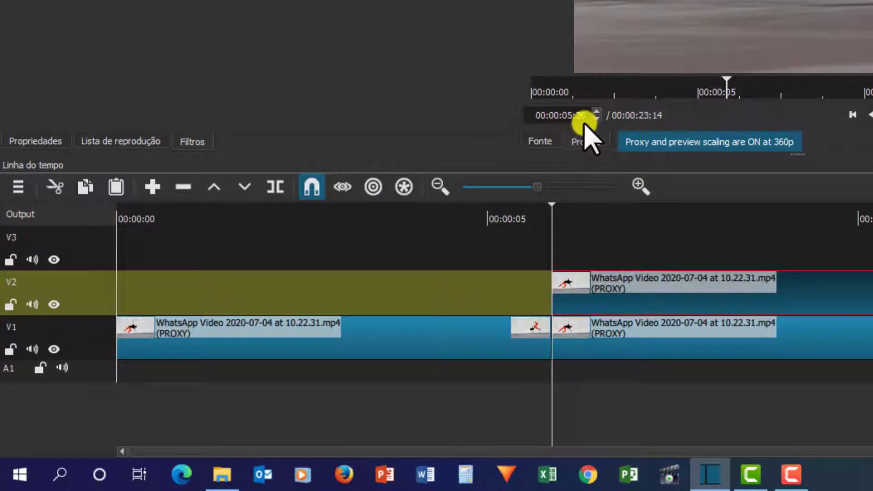
- Advance the playhead two frames past the start of the first V2 clip, to 00:00:05:28
{"action": "scroll", "coordinate": [586, 124], "scroll_direction": "up", "scroll_amount": 1}
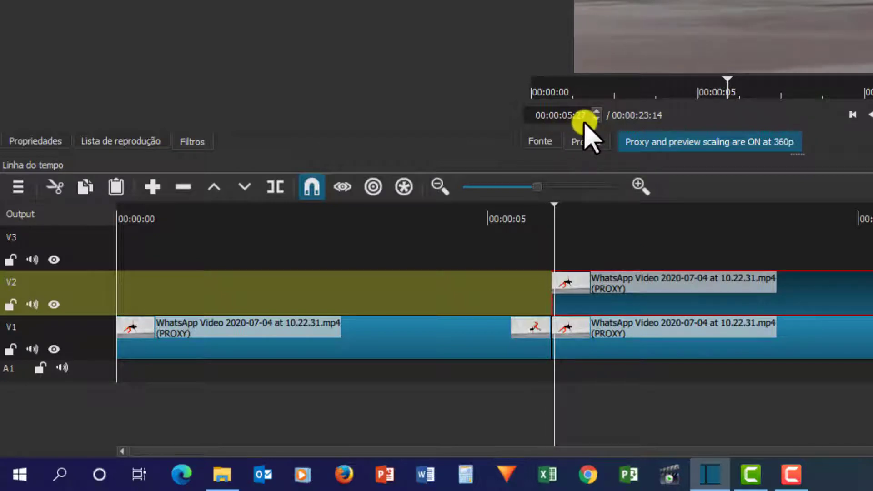
{"action": "scroll", "coordinate": [587, 123], "scroll_direction": "up", "scroll_amount": 1}
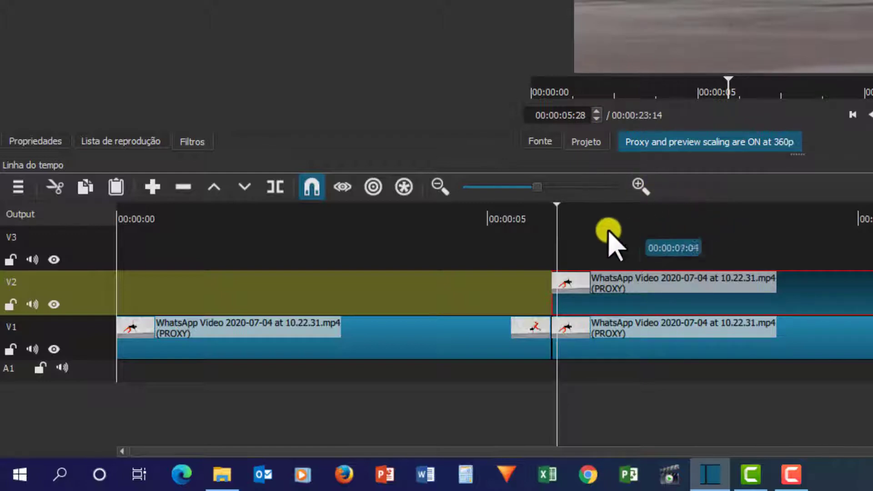
{"action": "left_click", "coordinate": [274, 186]}
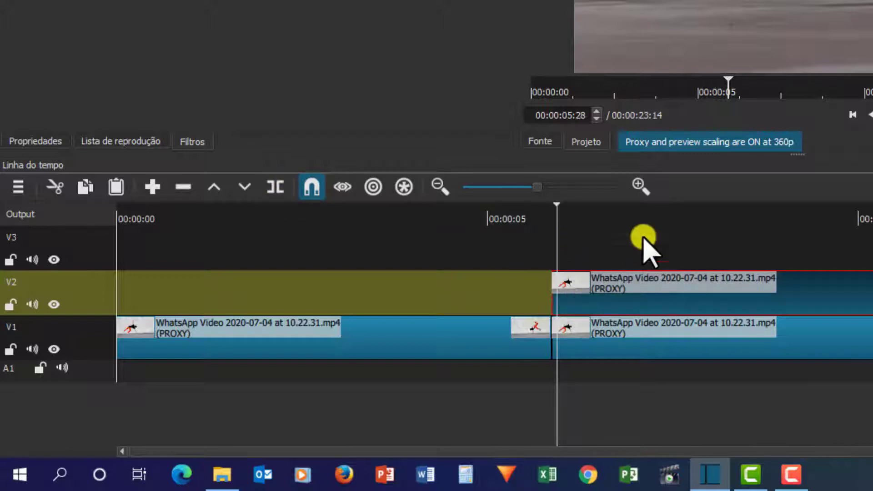
{"action": "left_click", "coordinate": [637, 186]}
{"action": "left_click", "coordinate": [637, 187]}
{"action": "left_click", "coordinate": [637, 186]}
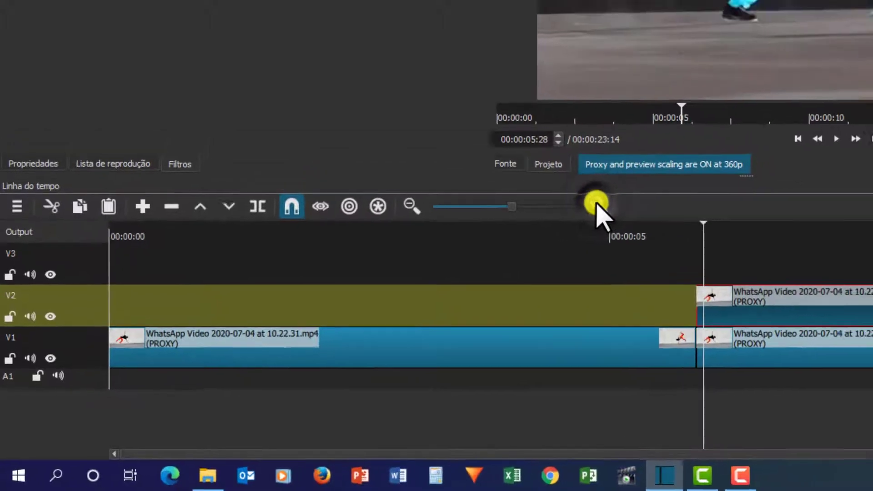
{"action": "left_click", "coordinate": [595, 205]}
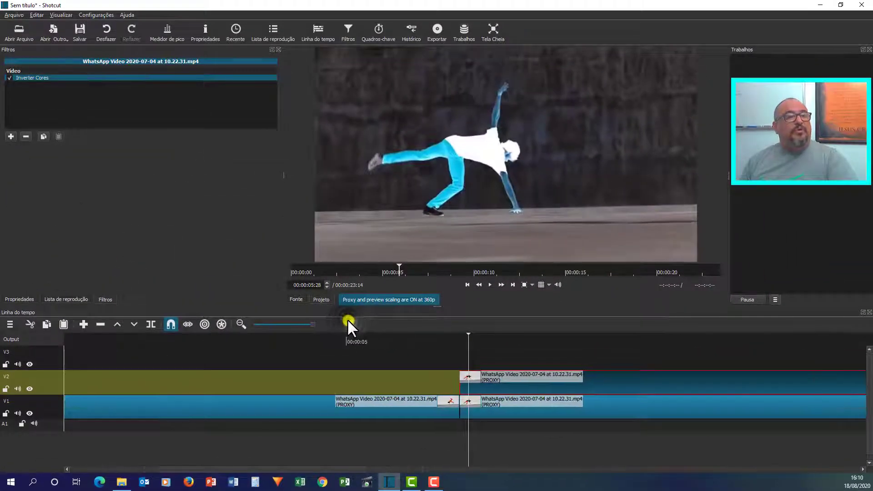
{"action": "left_click", "coordinate": [348, 324]}
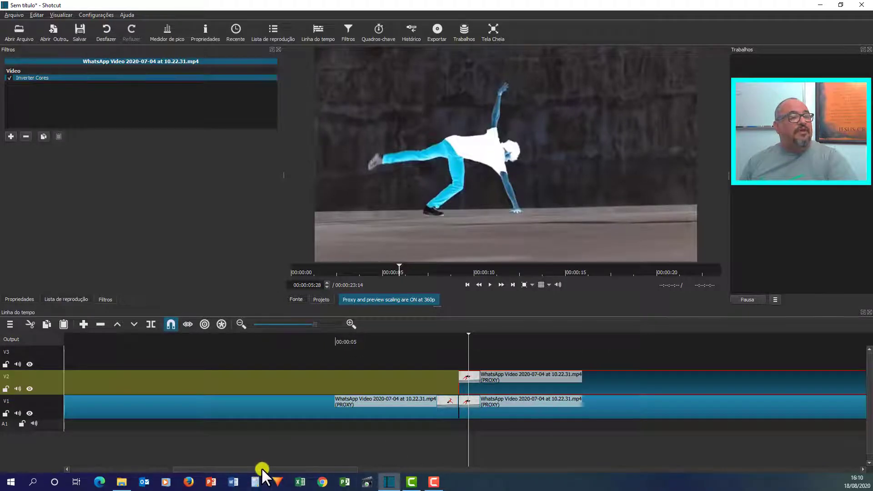
- Step the playhead back to 00:00:05:26 and forward two frames again, and split the V2 clip at 00:00:05:28
{"action": "left_click_drag", "start_coordinate": [263, 469], "coordinate": [330, 473]}
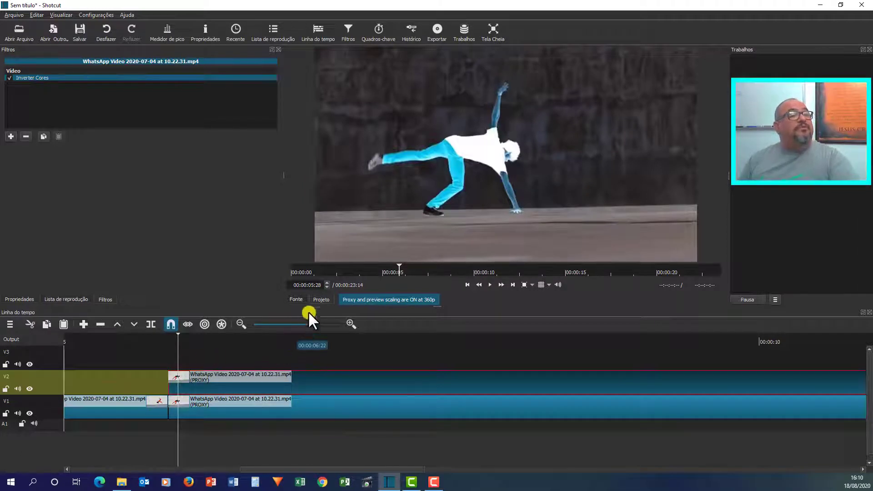
{"action": "key", "text": "Left"}
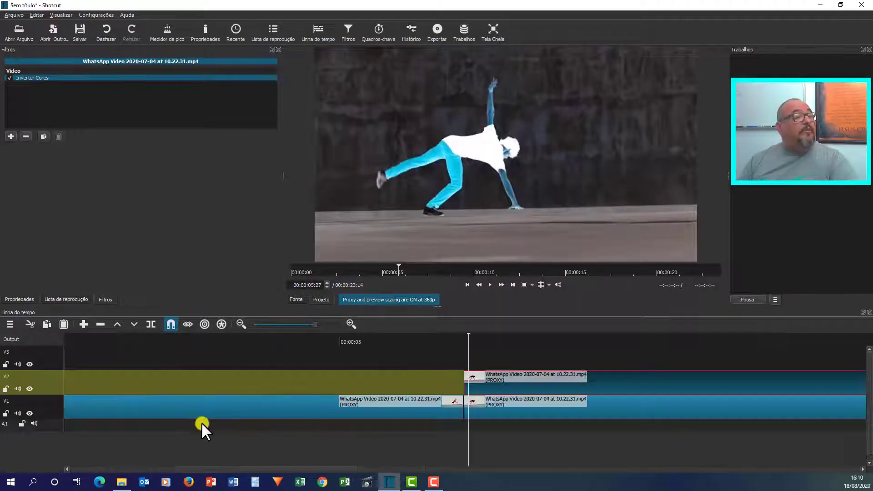
{"action": "key", "text": "Left"}
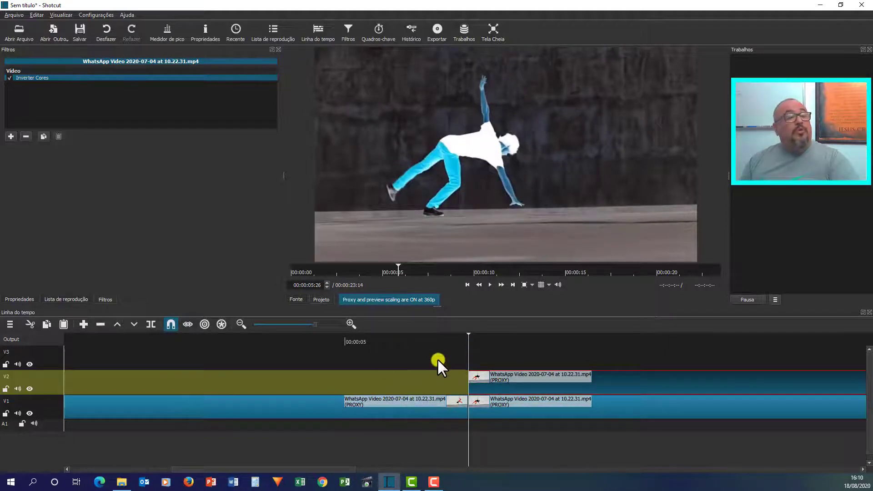
{"action": "key", "text": "Right"}
{"action": "key", "text": "Right"}
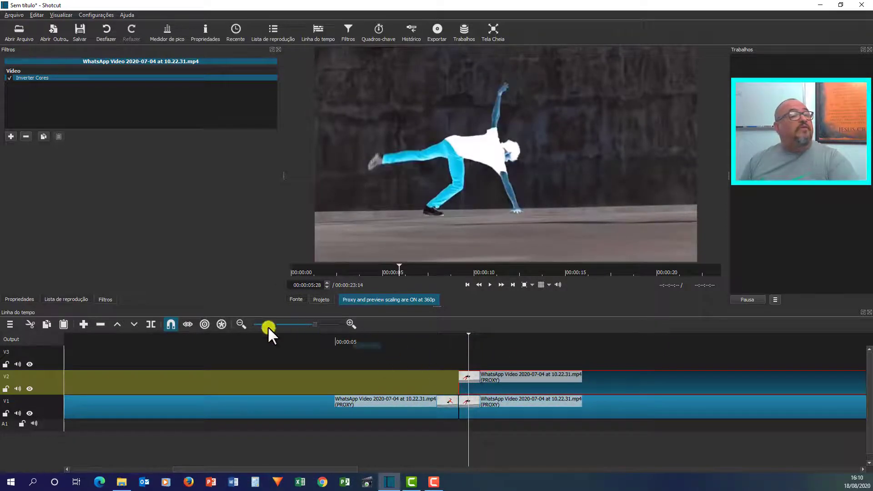
{"action": "left_click", "coordinate": [149, 322]}
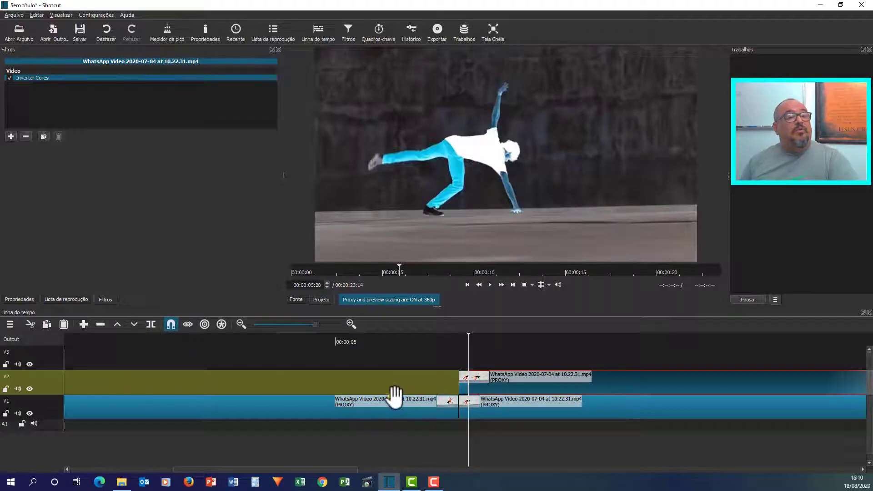
- Split the same V2 clip every two frames, at 00:00:06:00, 00:00:06:02, 00:00:06:04 and 00:00:06:06
{"action": "key", "text": "Right"}
{"action": "key", "text": "Right"}
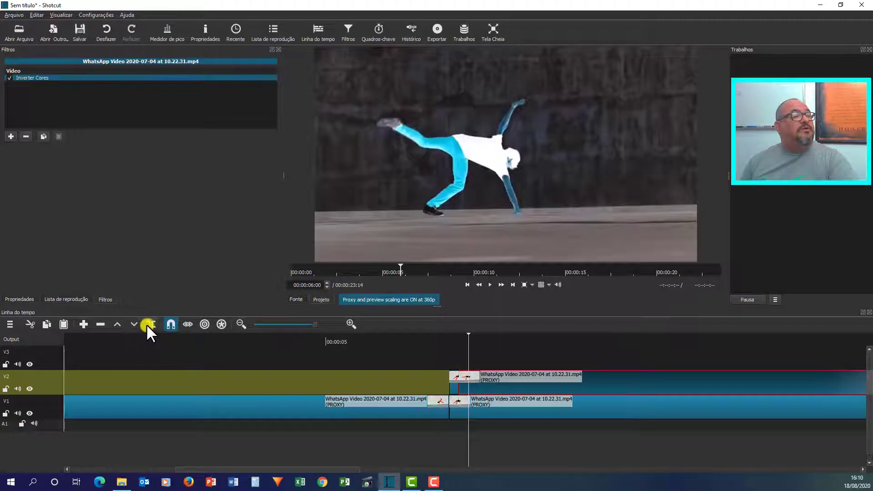
{"action": "key", "text": "Right"}
{"action": "key", "text": "Right"}
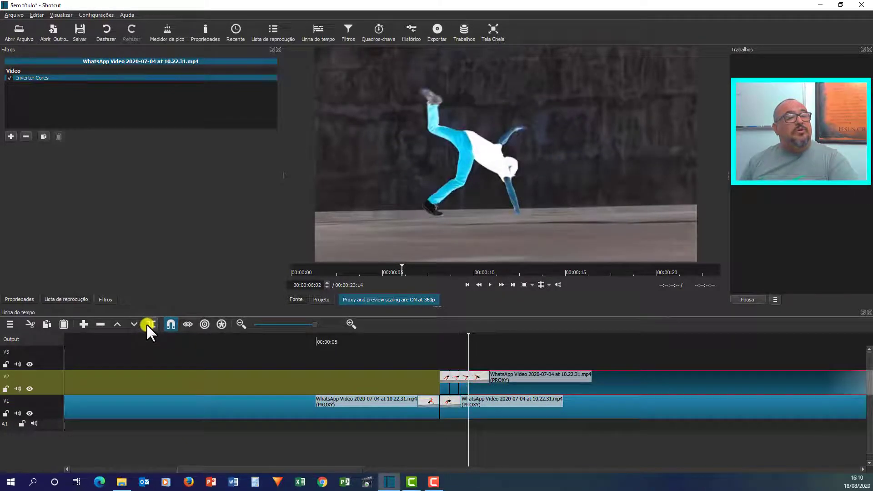
{"action": "key", "text": "Right"}
{"action": "key", "text": "Right"}
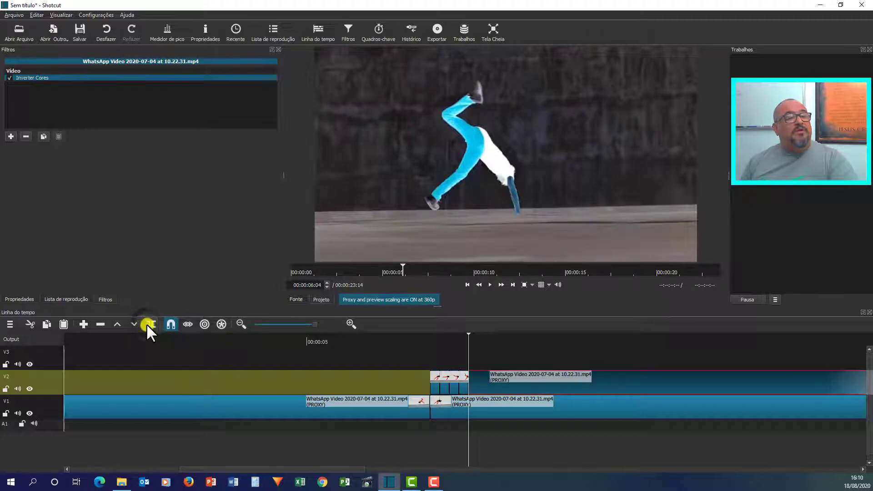
{"action": "key", "text": "Right"}
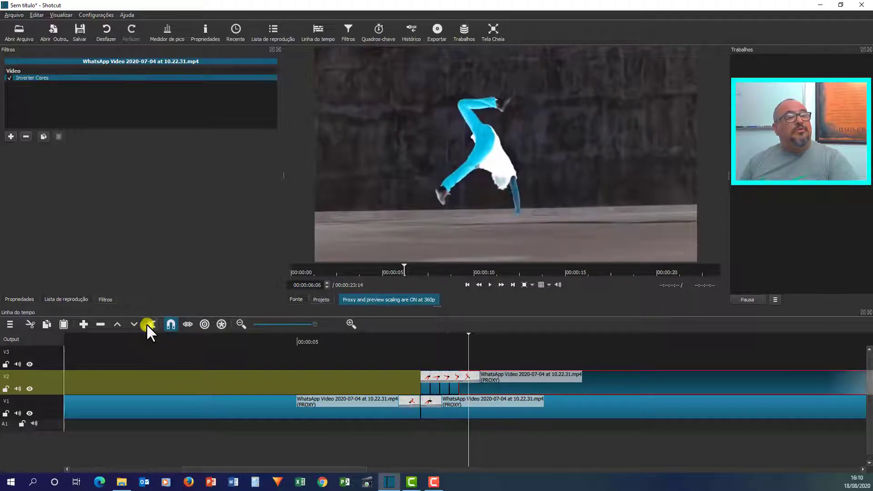
{"action": "left_click", "coordinate": [148, 323]}
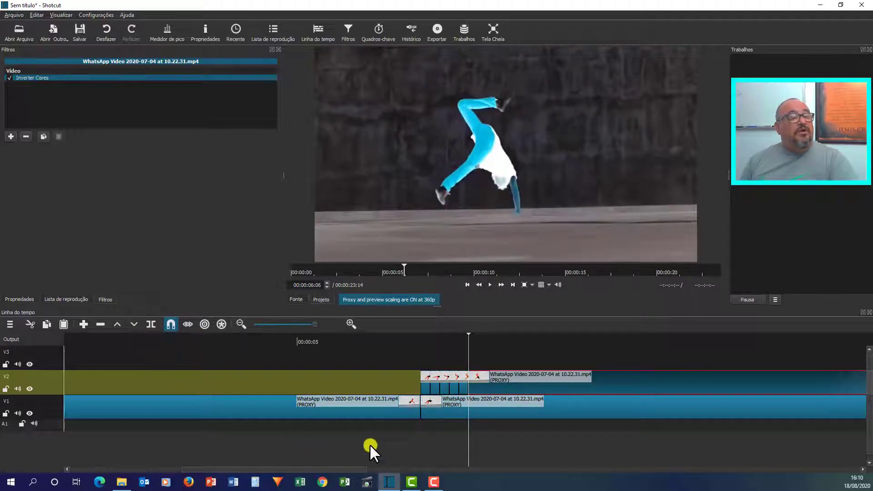
- Finish splitting the first V2 clip into short slices up to its end, and return the playhead to 00:00:05:26
{"action": "left_click_drag", "start_coordinate": [326, 469], "coordinate": [399, 474]}
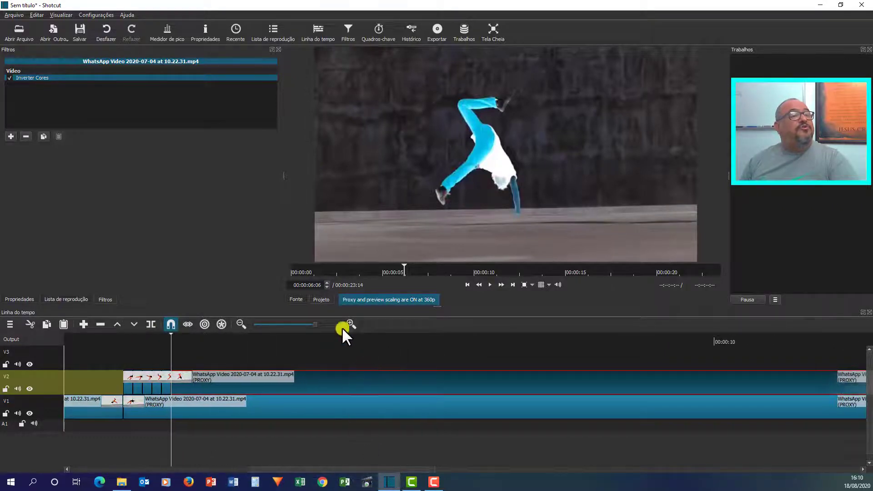
{"action": "left_click", "coordinate": [240, 324]}
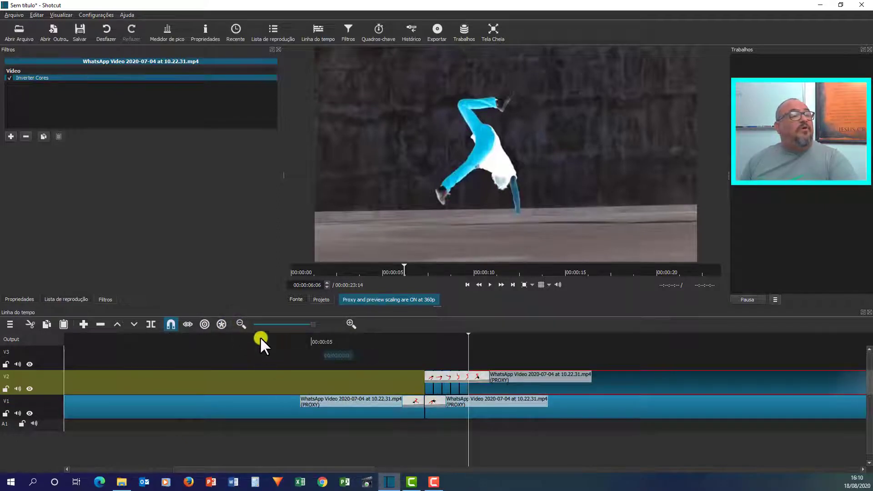
{"action": "left_click", "coordinate": [239, 323]}
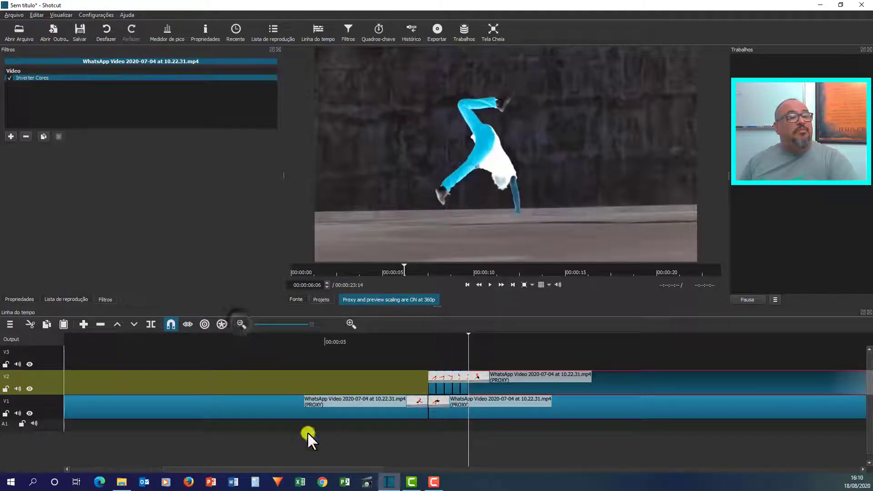
{"action": "left_click_drag", "start_coordinate": [337, 469], "coordinate": [422, 477]}
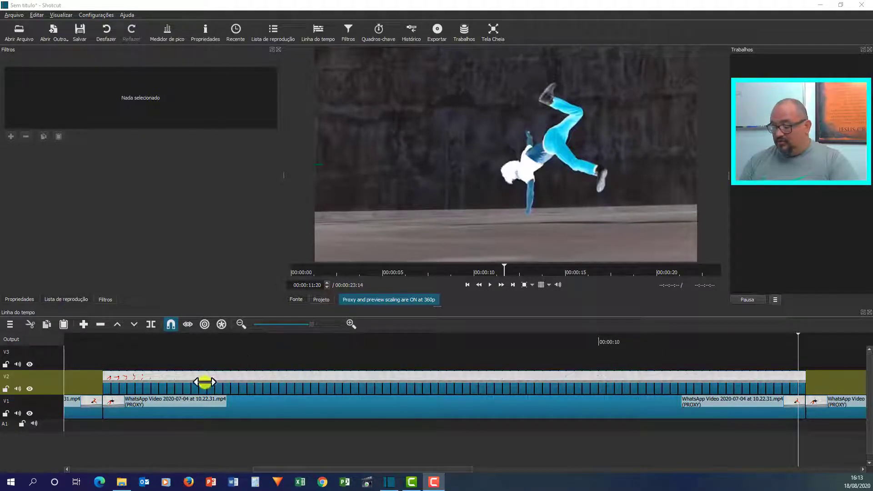
{"action": "left_click", "coordinate": [104, 347]}
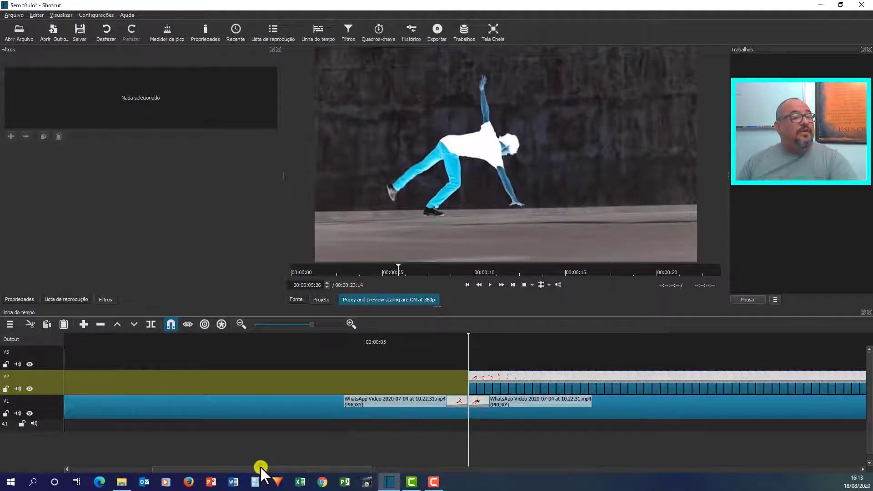
- Remove every second slice of the split V2 clip, keeping gaps in place so the V1 clip below shows through
{"action": "left_click_drag", "start_coordinate": [261, 467], "coordinate": [322, 471]}
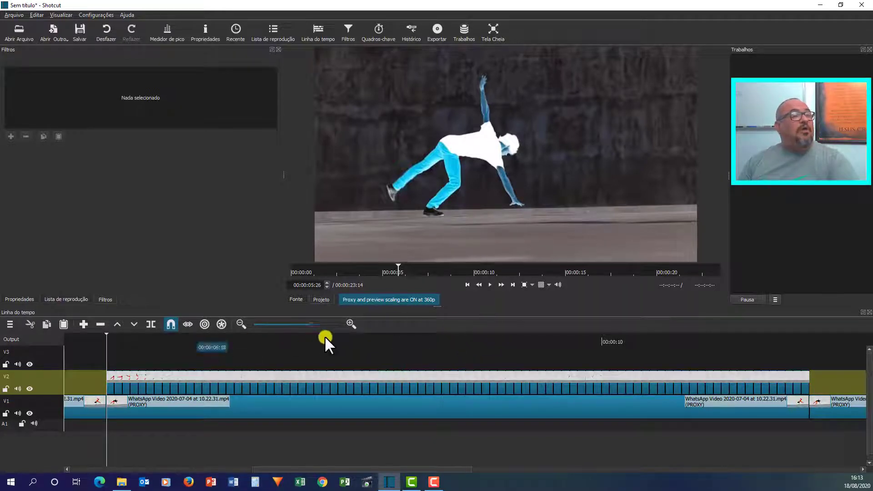
{"action": "left_click", "coordinate": [349, 323]}
{"action": "left_click", "coordinate": [350, 324]}
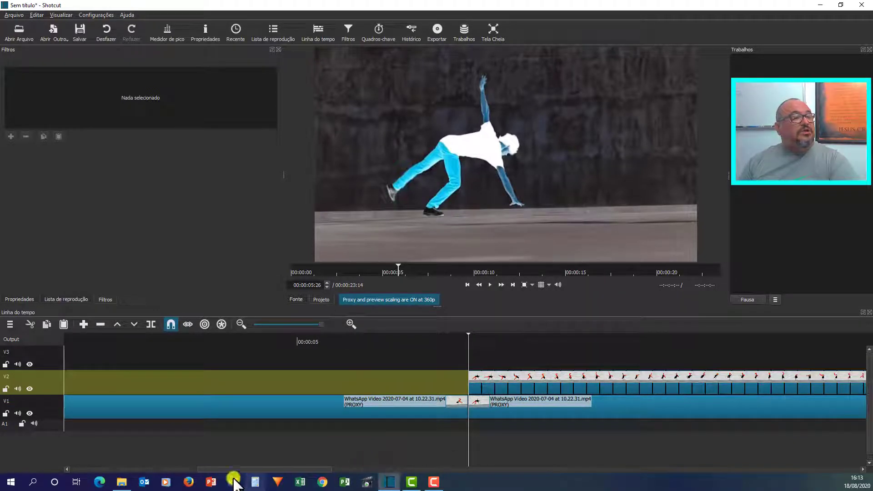
{"action": "left_click_drag", "start_coordinate": [228, 470], "coordinate": [288, 468]}
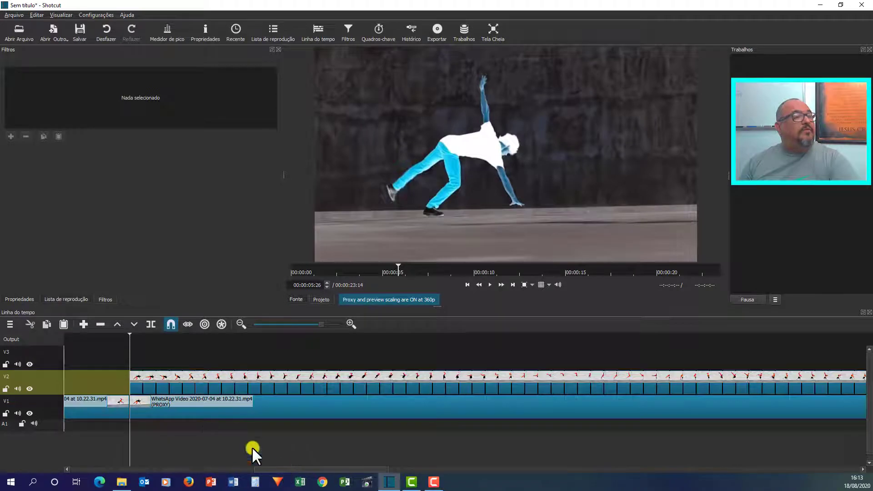
{"action": "left_click", "coordinate": [148, 389]}
{"action": "left_click_drag", "start_coordinate": [149, 389], "coordinate": [339, 397]}
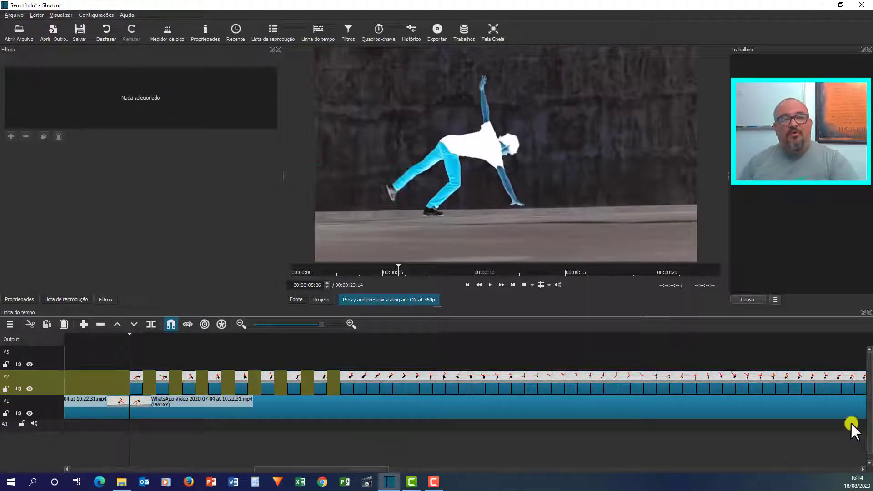
{"action": "key", "text": "minus"}
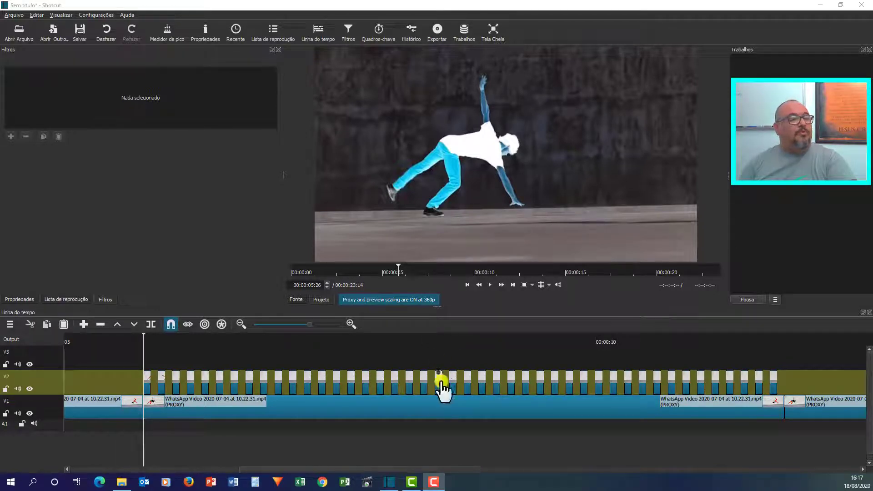
- Apply the Tom de Sépia video filter to the last clip on V1
{"action": "left_click_drag", "start_coordinate": [272, 472], "coordinate": [648, 482]}
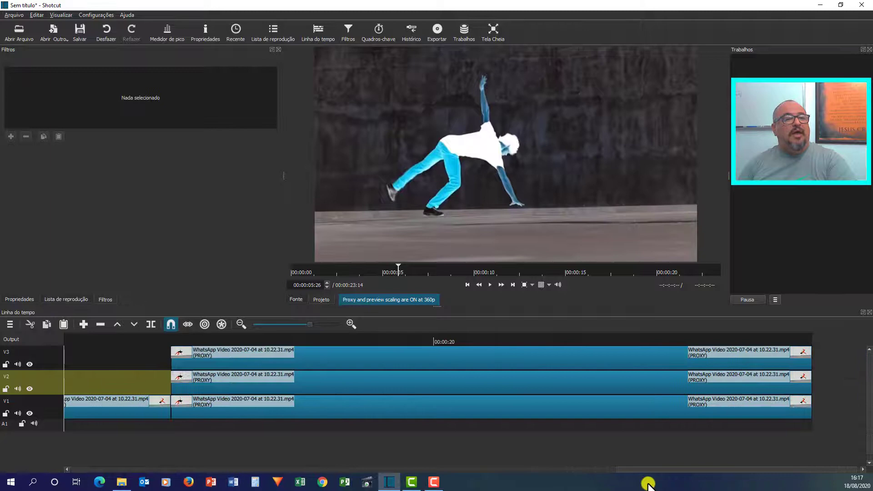
{"action": "left_click", "coordinate": [341, 405]}
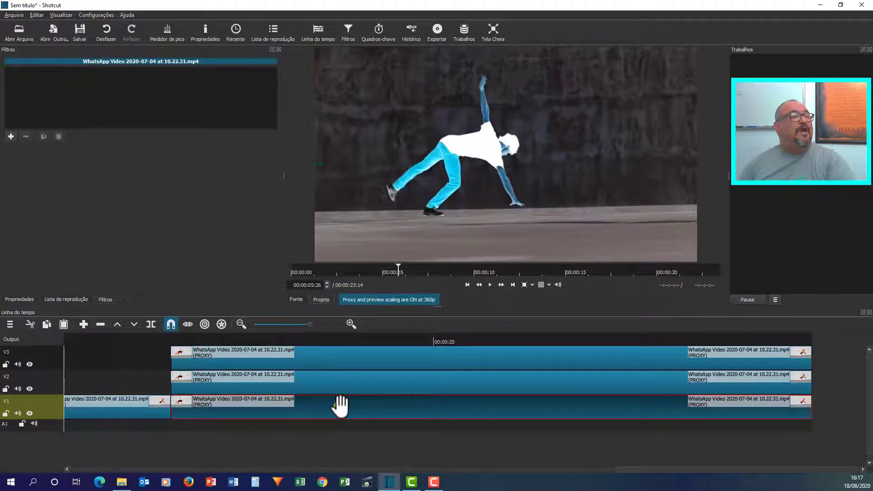
{"action": "left_click", "coordinate": [11, 133]}
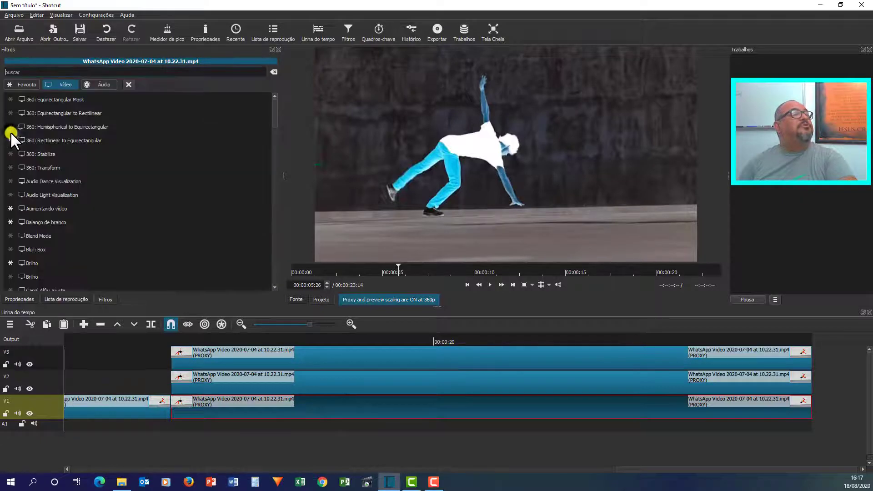
{"action": "left_click_drag", "start_coordinate": [274, 118], "coordinate": [273, 280]}
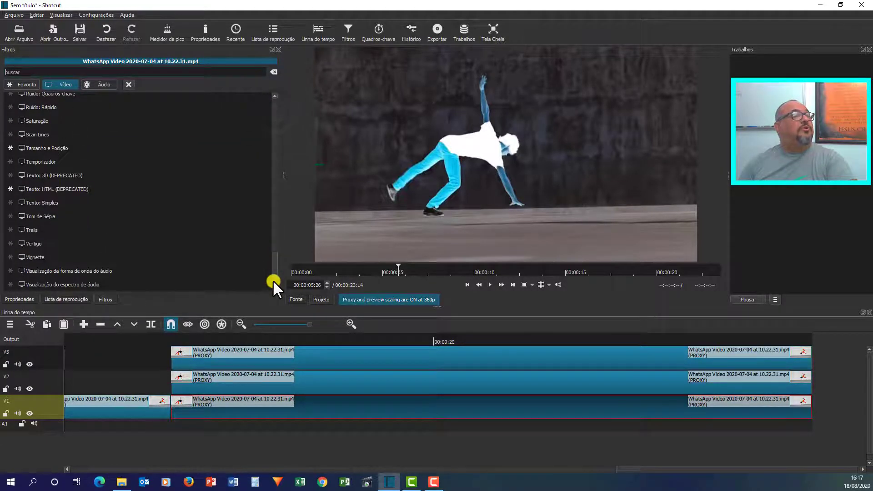
{"action": "left_click", "coordinate": [41, 212]}
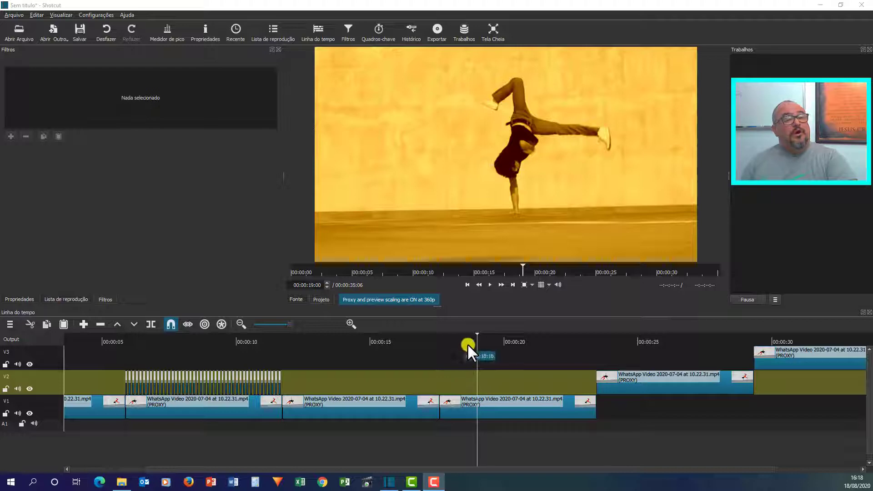
- Set the last V1 clip's sepia filter to Amarelo-Azul 28 and Ciano-Vermelho 53, and place the playhead at 00:00:25:10
{"action": "left_click", "coordinate": [493, 405]}
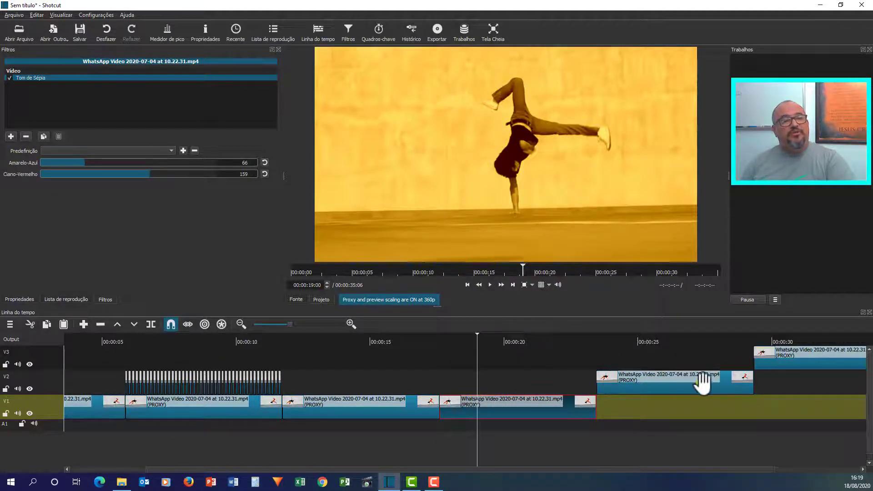
{"action": "left_click", "coordinate": [512, 384]}
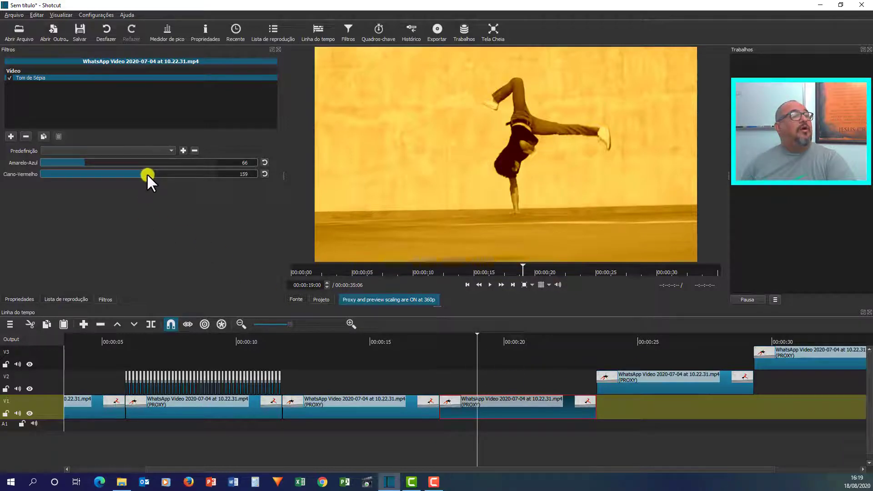
{"action": "left_click_drag", "start_coordinate": [146, 174], "coordinate": [65, 164]}
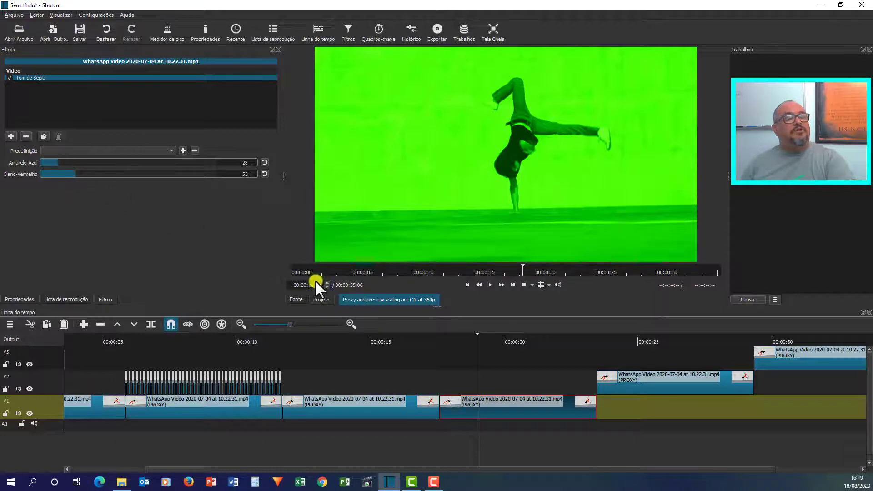
{"action": "left_click", "coordinate": [647, 350]}
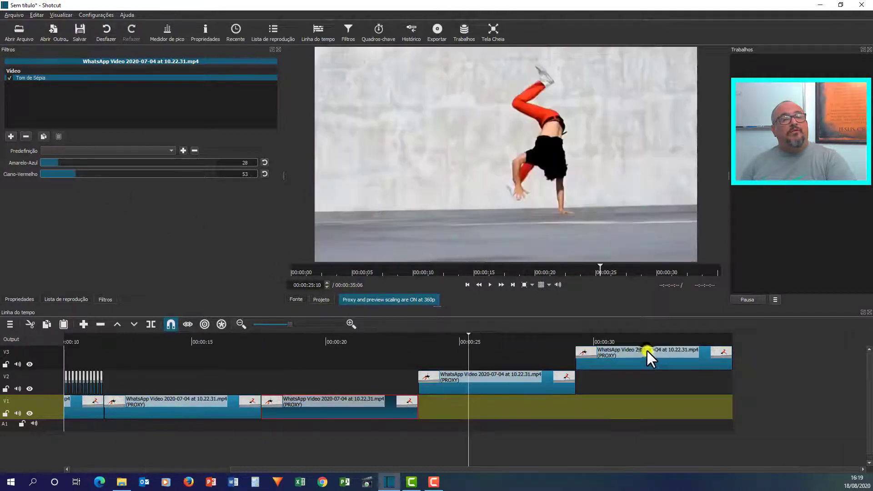
- Apply the Tom de Sépia video filter to the last V2 clip, with Amarelo-Azul 191 and Ciano-Vermelho 239
{"action": "left_click", "coordinate": [527, 384]}
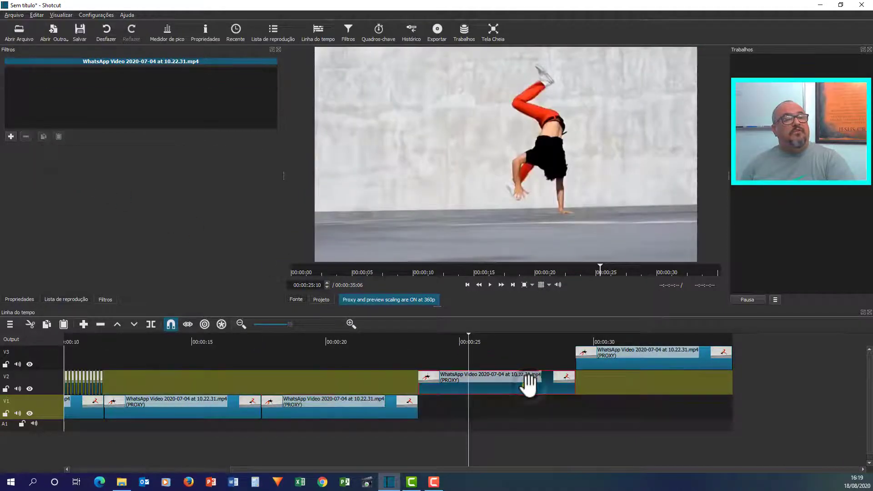
{"action": "left_click", "coordinate": [10, 136]}
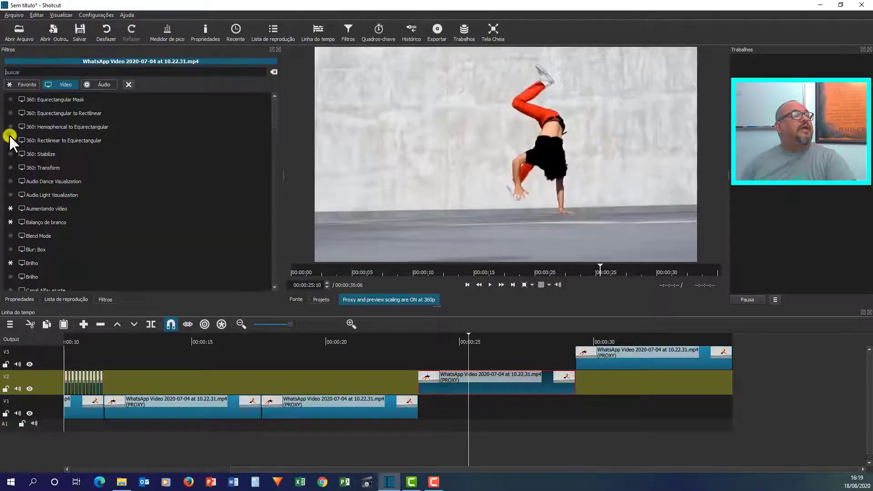
{"action": "left_click_drag", "start_coordinate": [274, 113], "coordinate": [275, 279]}
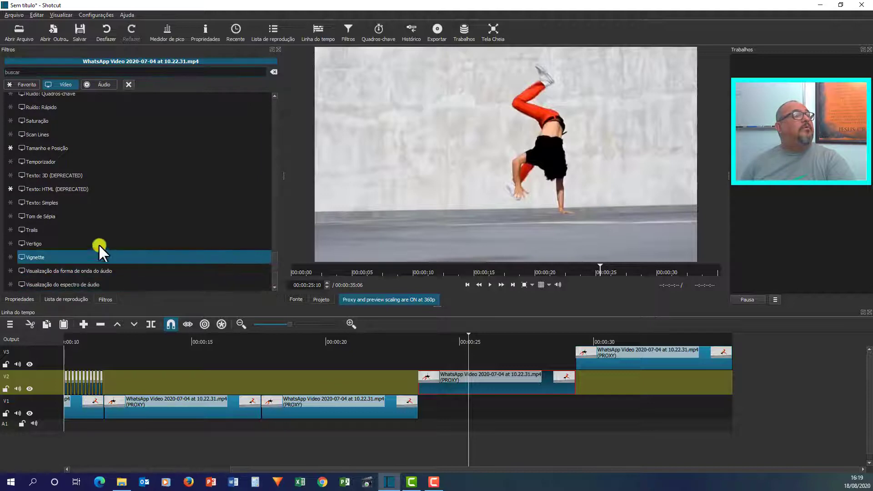
{"action": "left_click", "coordinate": [44, 216]}
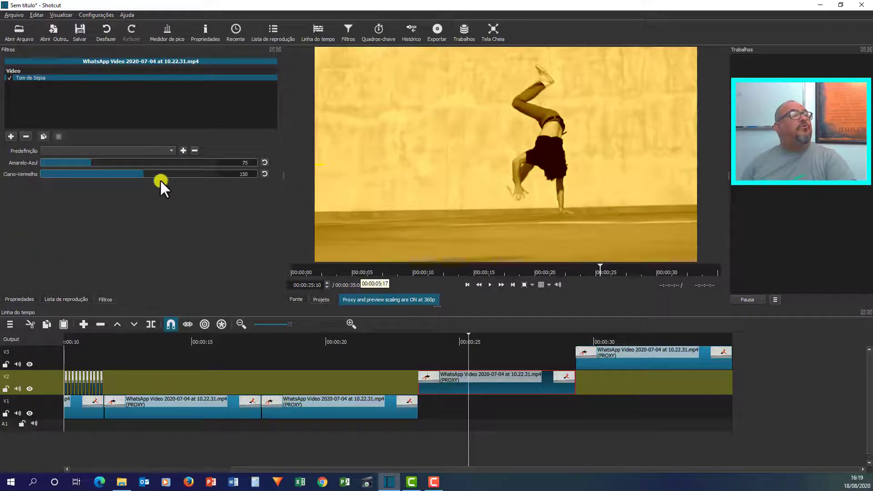
{"action": "left_click_drag", "start_coordinate": [143, 173], "coordinate": [190, 173]}
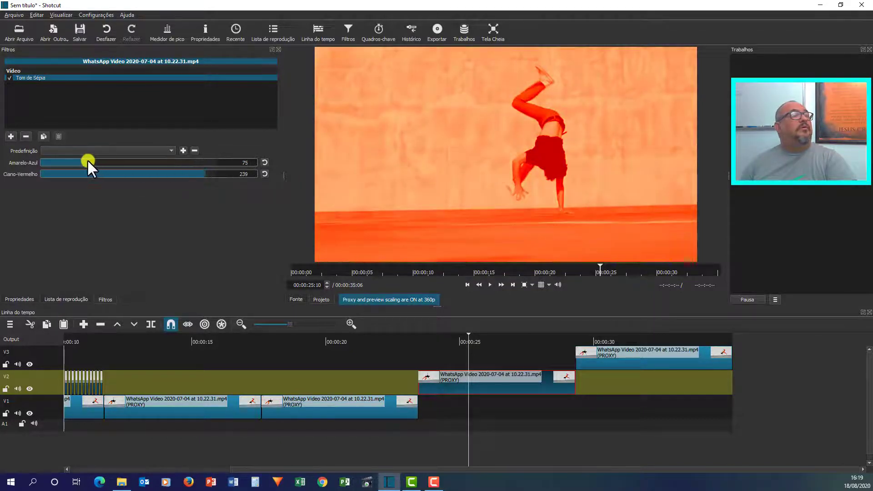
{"action": "left_click_drag", "start_coordinate": [88, 162], "coordinate": [168, 162]}
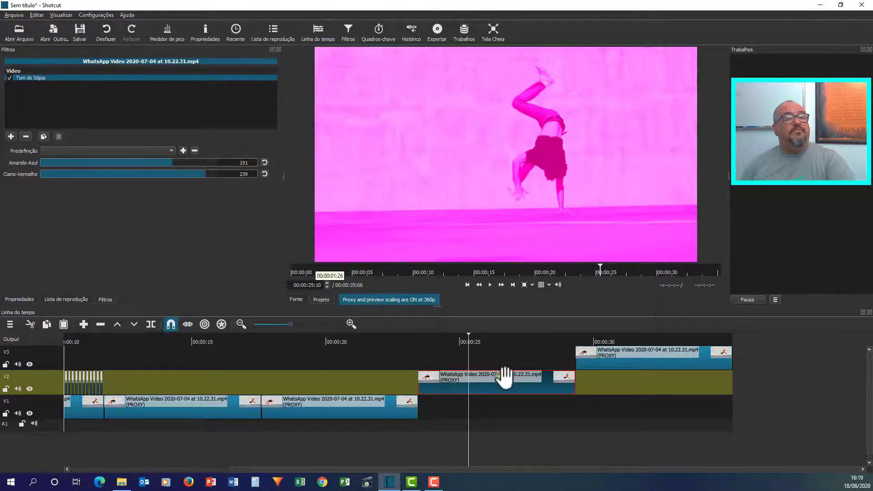
- Place the playhead at 00:00:31:10 and apply the Tom de Sépia video filter to the V3 clip
{"action": "left_click", "coordinate": [630, 342]}
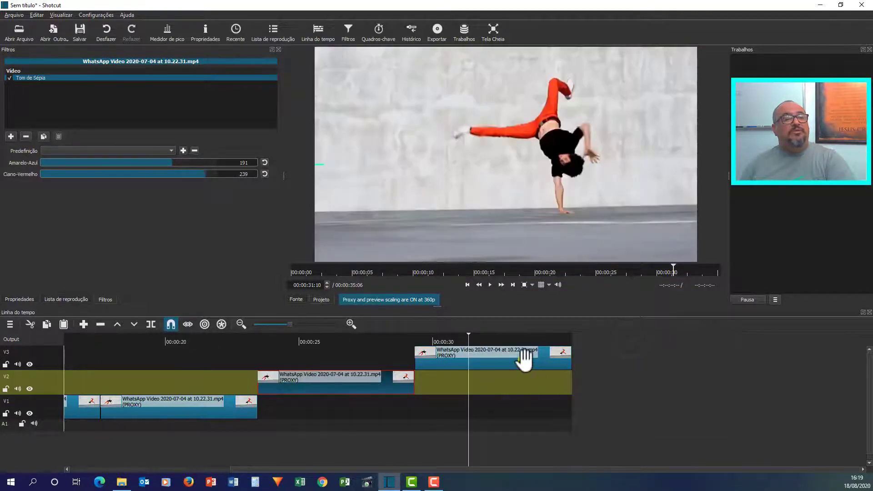
{"action": "left_click", "coordinate": [524, 357]}
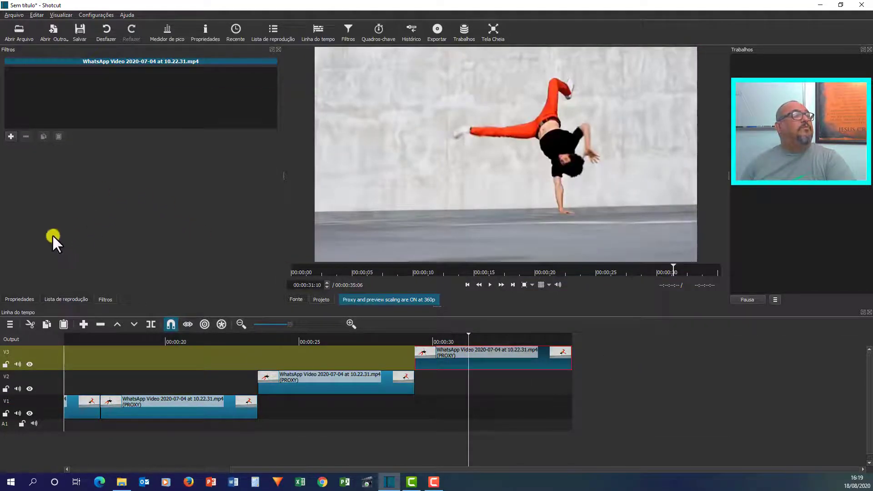
{"action": "left_click", "coordinate": [10, 136]}
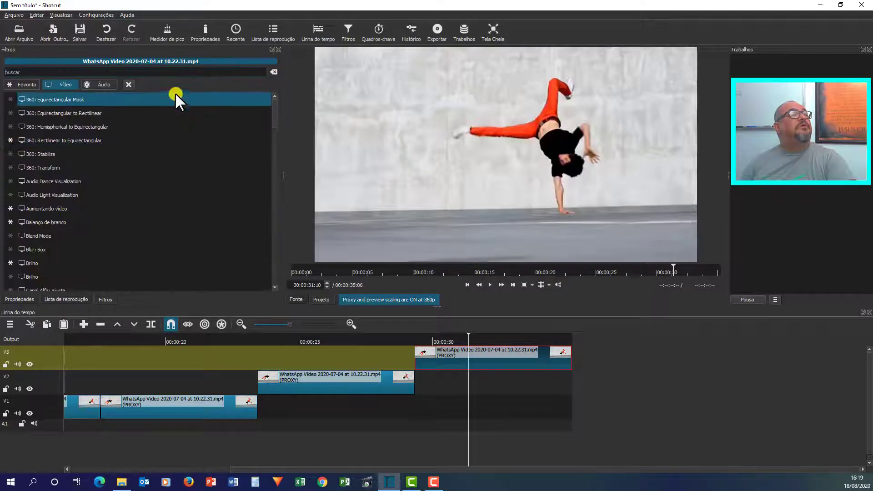
{"action": "left_click_drag", "start_coordinate": [274, 116], "coordinate": [275, 273]}
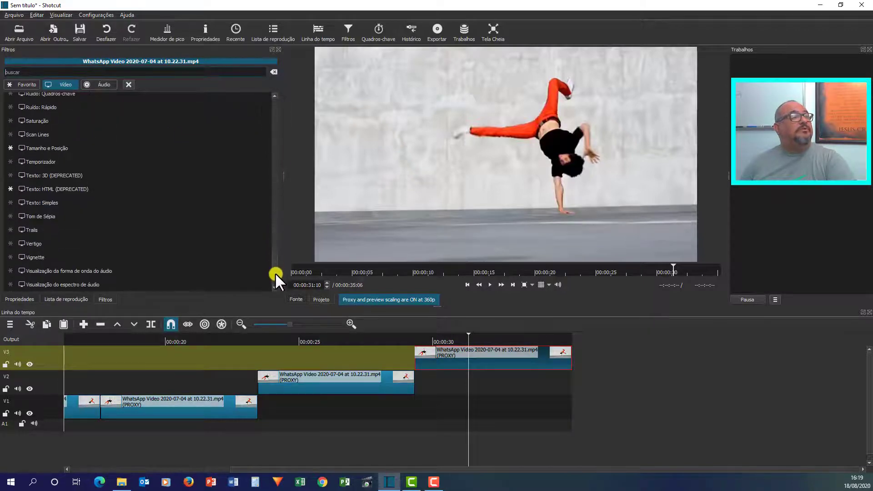
{"action": "left_click", "coordinate": [47, 217]}
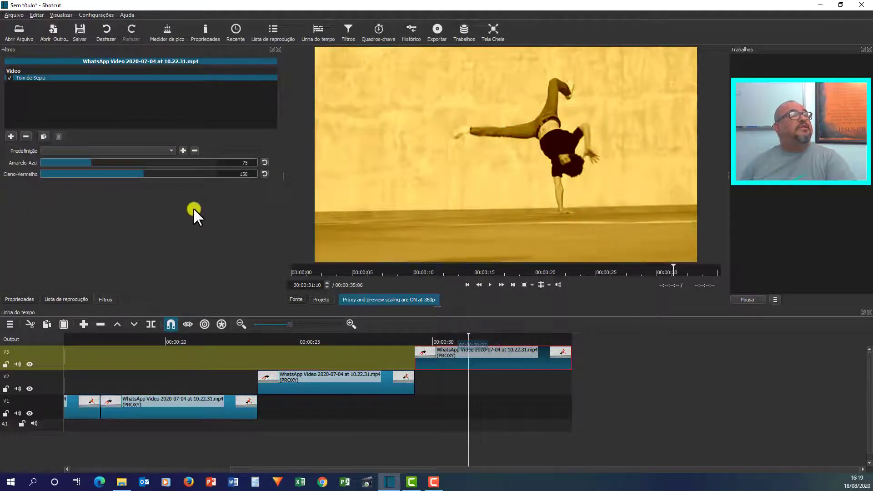
- Set the V3 clip's sepia filter to Amarelo-Azul 149 and Ciano-Vermelho 24, and preview the colours of the last V1, V2 and V3 clips
{"action": "left_click_drag", "start_coordinate": [151, 172], "coordinate": [187, 173]}
{"action": "mouse_move", "coordinate": [88, 162]}
{"action": "left_mouse_down"}
{"action": "mouse_move", "coordinate": [175, 162]}
{"action": "mouse_move", "coordinate": [96, 164]}
{"action": "left_mouse_up"}
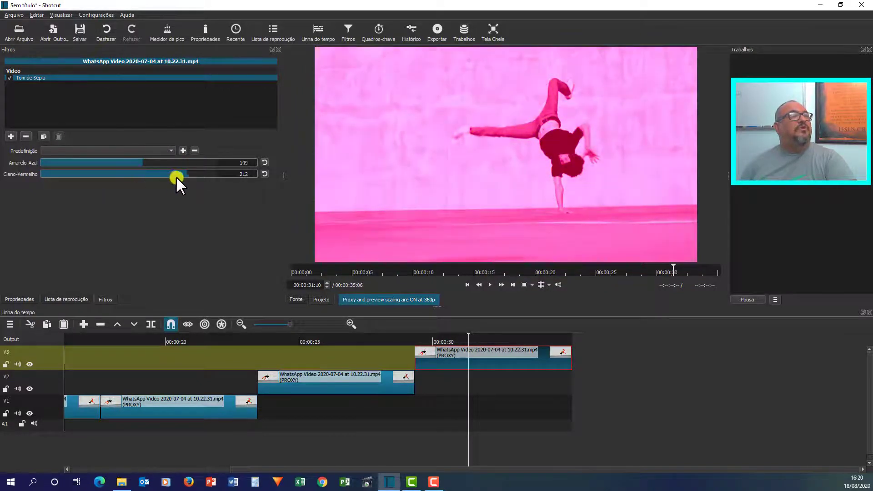
{"action": "left_click_drag", "start_coordinate": [176, 177], "coordinate": [62, 168]}
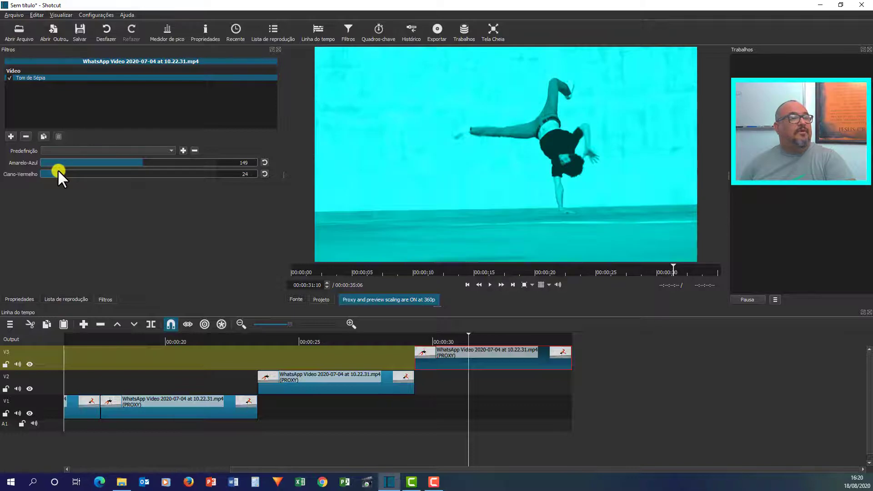
{"action": "left_click", "coordinate": [168, 356]}
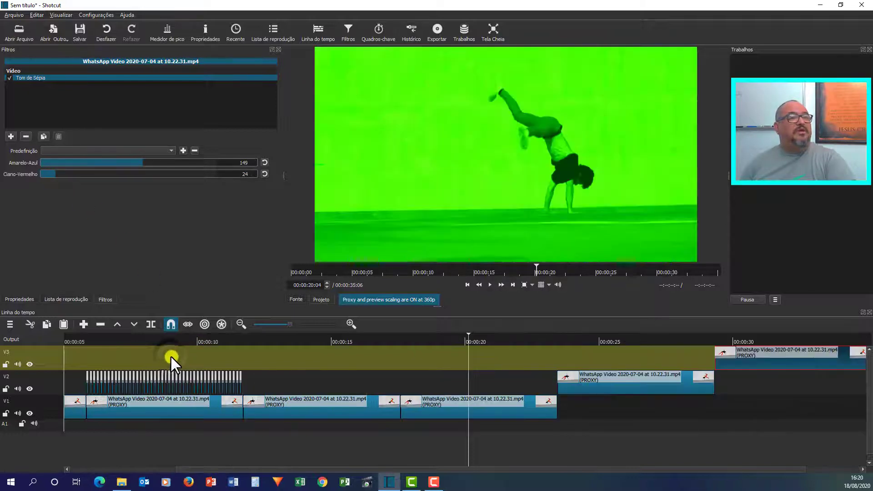
{"action": "left_click", "coordinate": [625, 337]}
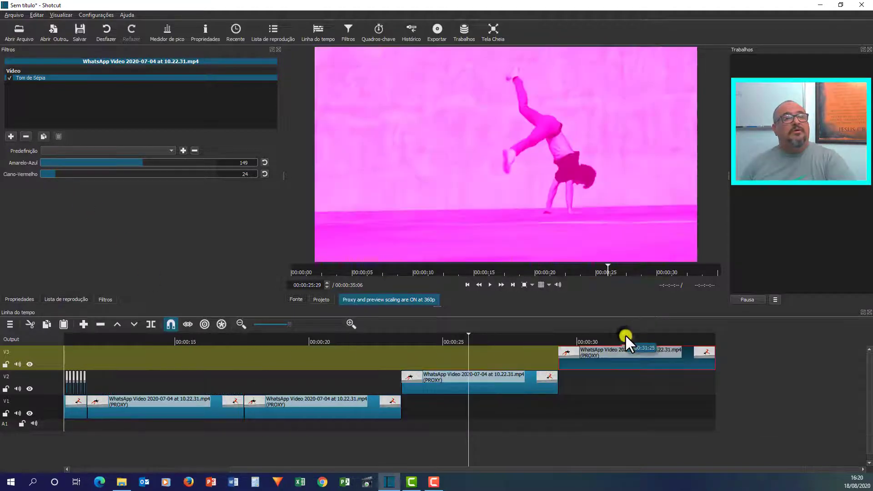
{"action": "left_click", "coordinate": [650, 339]}
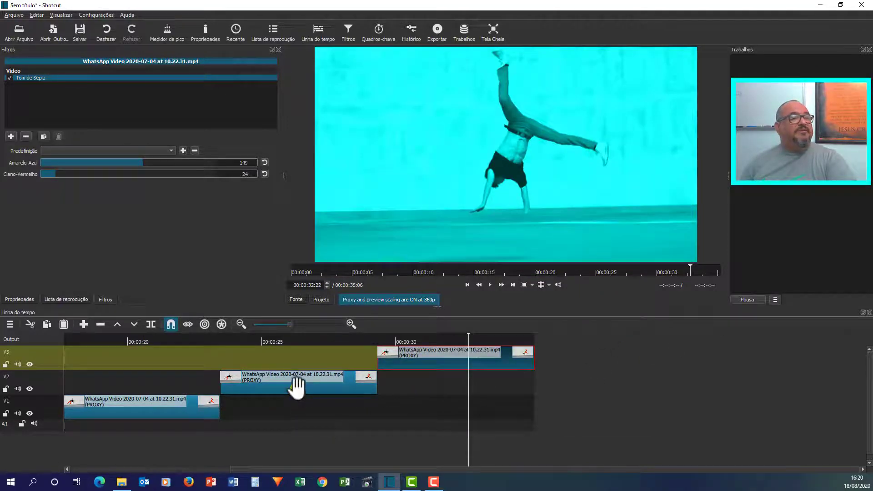
- Move the last V2 clip and the V3 clip back in time so they stack above the last V1 clip
{"action": "left_click_drag", "start_coordinate": [292, 387], "coordinate": [138, 384]}
{"action": "left_click", "coordinate": [262, 374]}
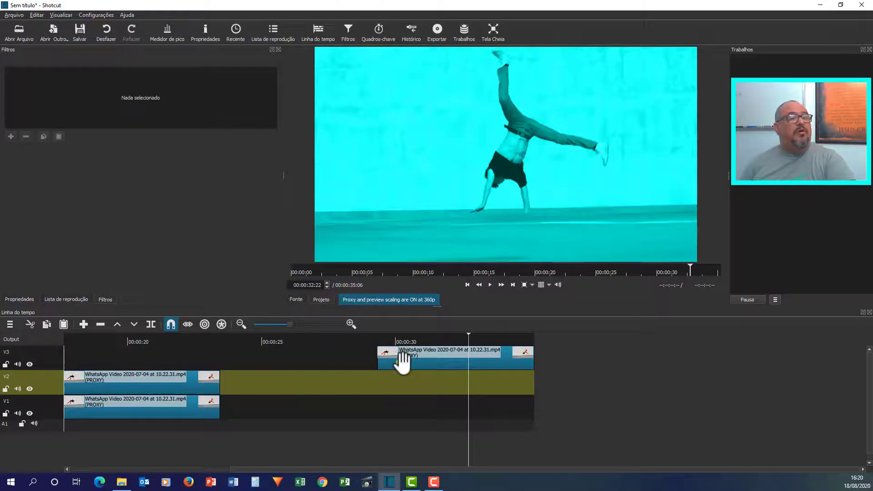
{"action": "left_click_drag", "start_coordinate": [372, 361], "coordinate": [78, 362]}
{"action": "left_click", "coordinate": [171, 364]}
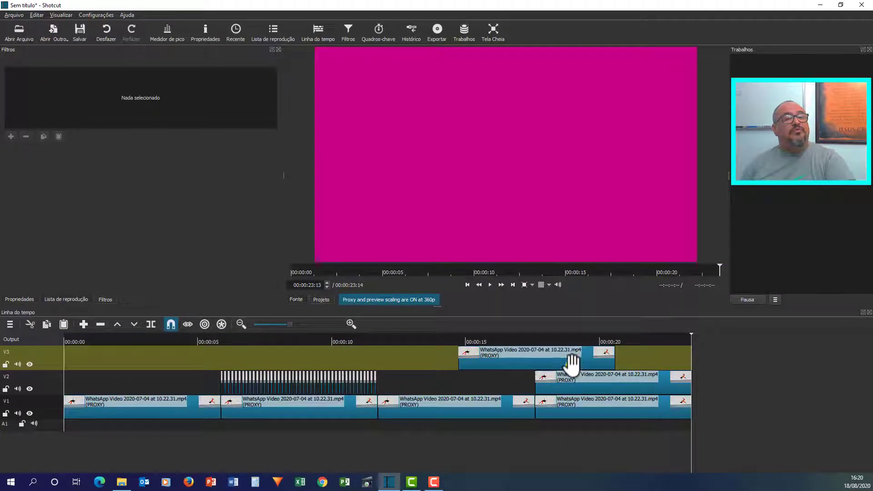
{"action": "left_click", "coordinate": [591, 364]}
{"action": "left_click_drag", "start_coordinate": [591, 364], "coordinate": [658, 359]}
- Place the playhead at the start of the stacked clips, 00:00:17:18, and align the V3 clip's start exactly with the V1 and V2 clips
{"action": "left_click", "coordinate": [577, 339]}
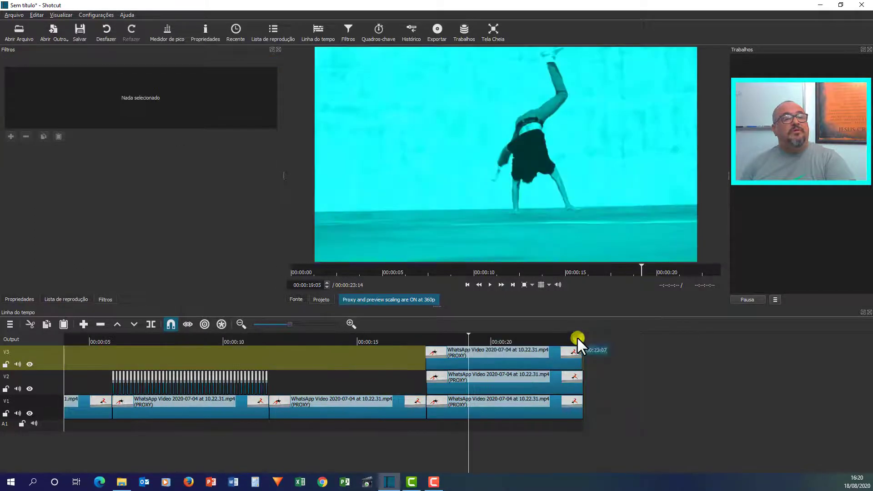
{"action": "left_click", "coordinate": [595, 394]}
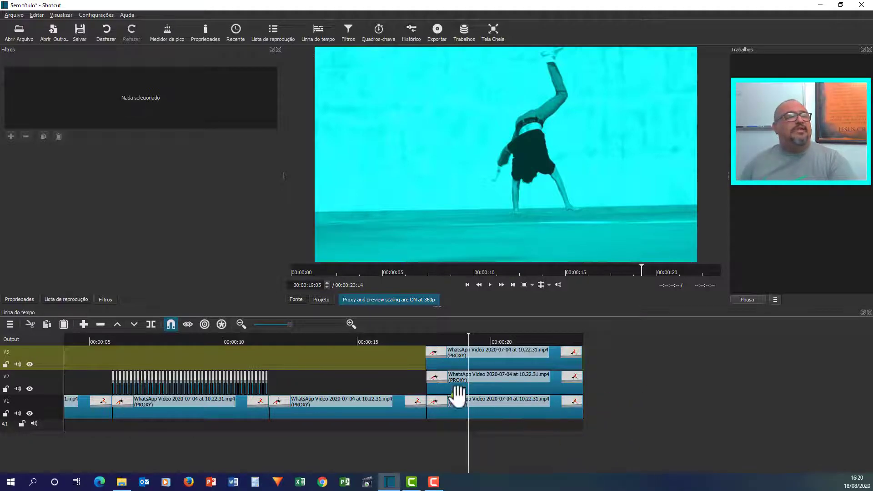
{"action": "mouse_move", "coordinate": [442, 483]}
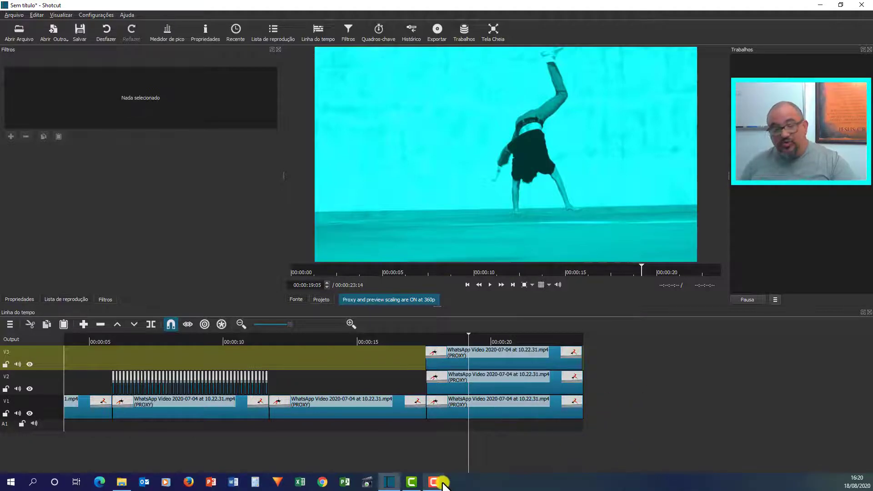
{"action": "key", "text": "Up"}
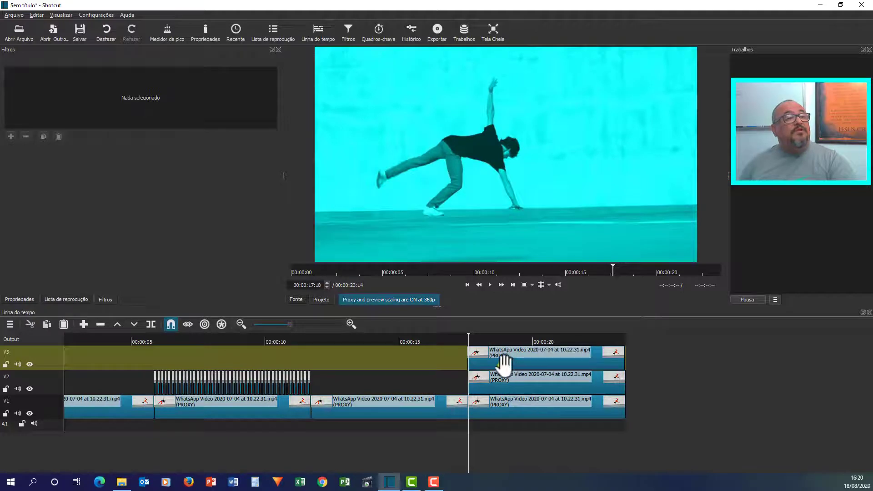
{"action": "left_click", "coordinate": [350, 324]}
{"action": "left_click", "coordinate": [350, 323]}
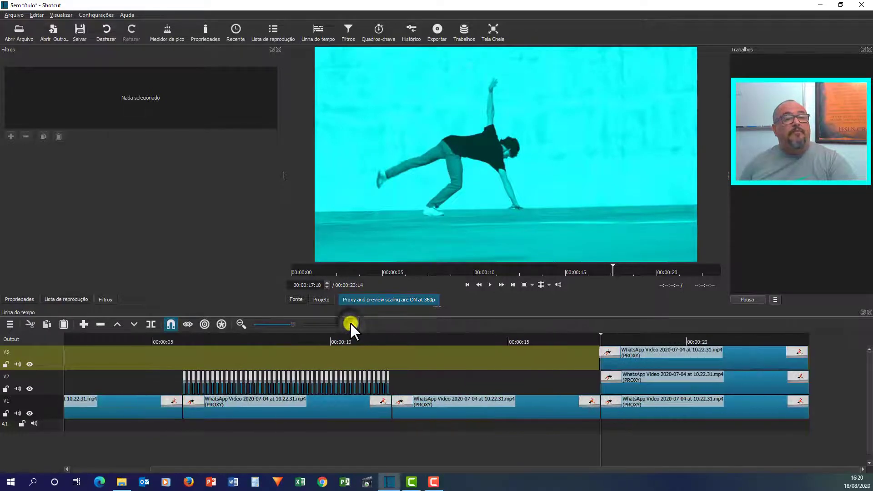
{"action": "left_click", "coordinate": [350, 323]}
{"action": "left_click", "coordinate": [350, 324]}
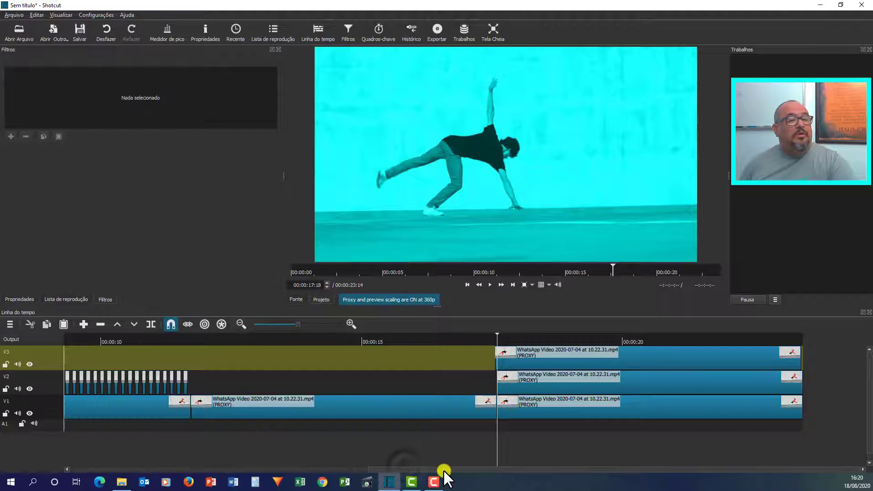
{"action": "left_click", "coordinate": [349, 322]}
{"action": "left_click", "coordinate": [348, 322]}
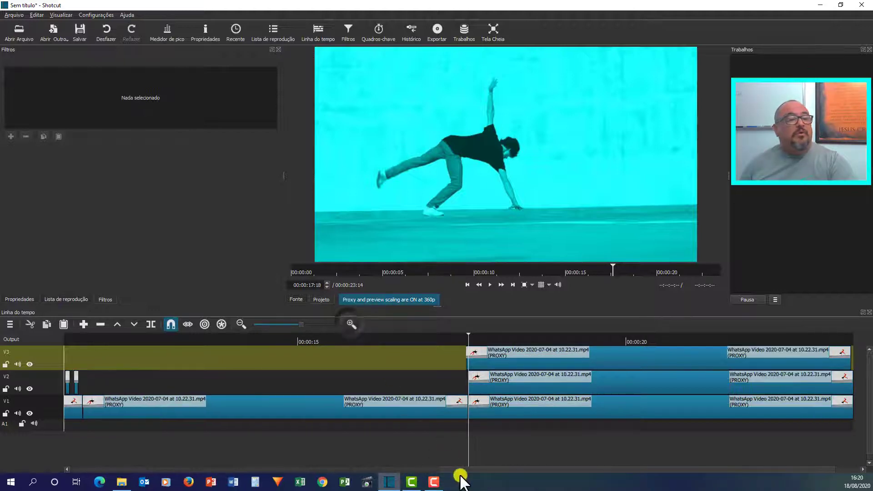
{"action": "left_click_drag", "start_coordinate": [460, 468], "coordinate": [490, 469]}
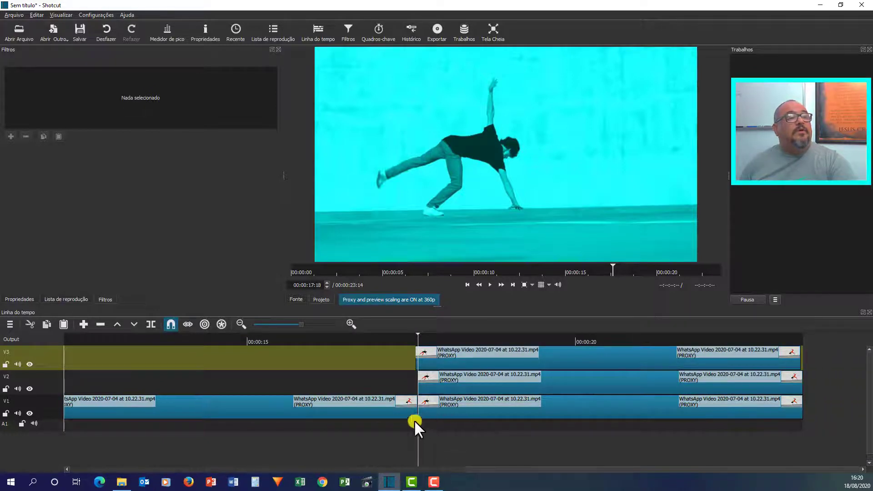
{"action": "left_click_drag", "start_coordinate": [465, 356], "coordinate": [465, 362]}
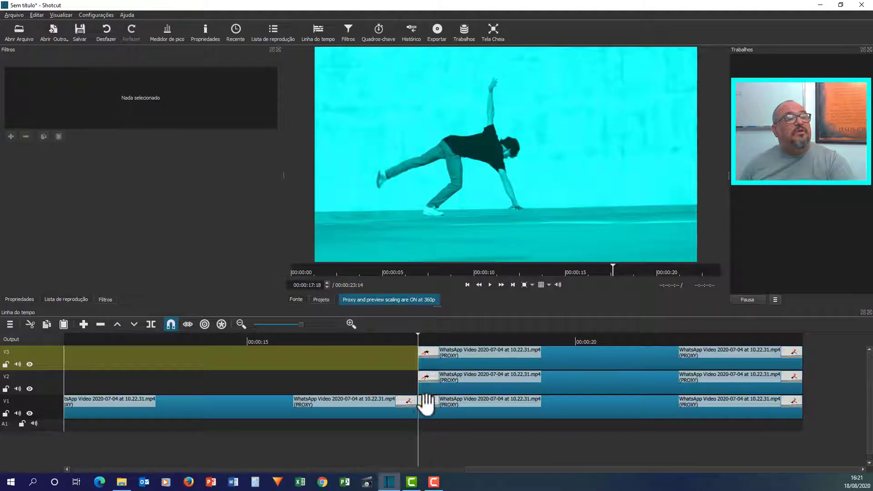
- Check the stacked clips' sepia settings and split the last V1 clip at 00:00:17:20
{"action": "left_click", "coordinate": [450, 397]}
{"action": "left_click", "coordinate": [456, 383]}
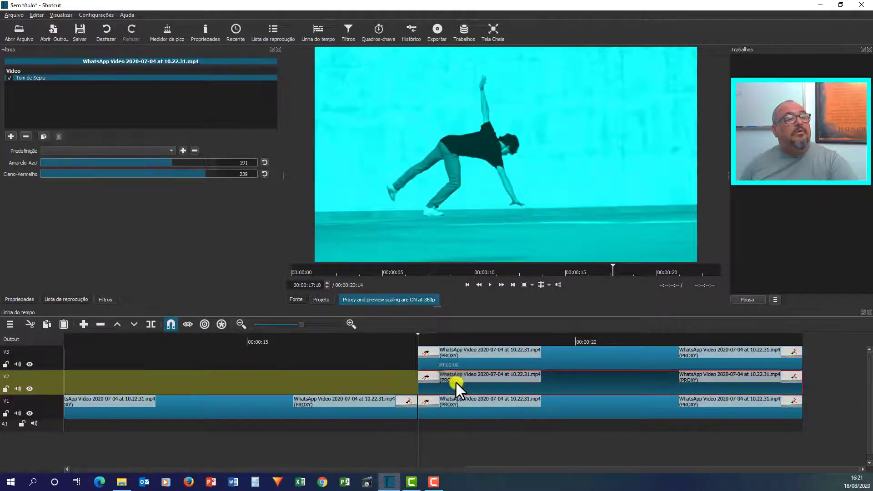
{"action": "left_click", "coordinate": [451, 357]}
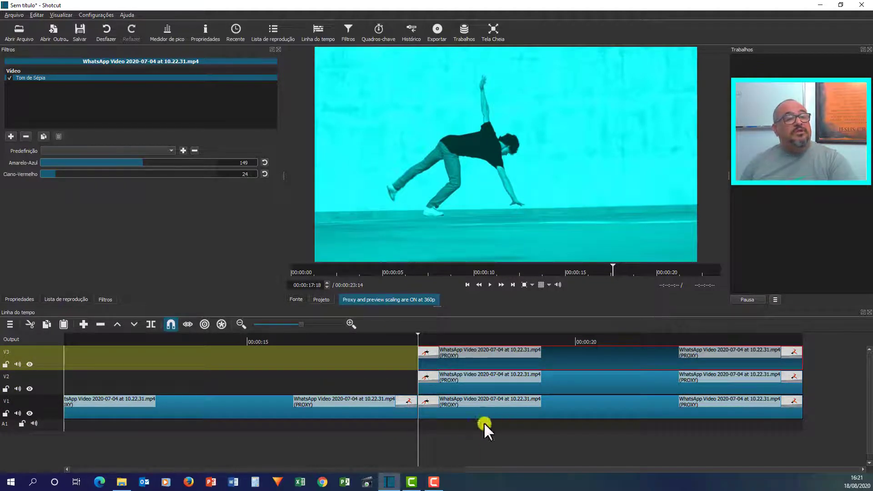
{"action": "left_click", "coordinate": [471, 409]}
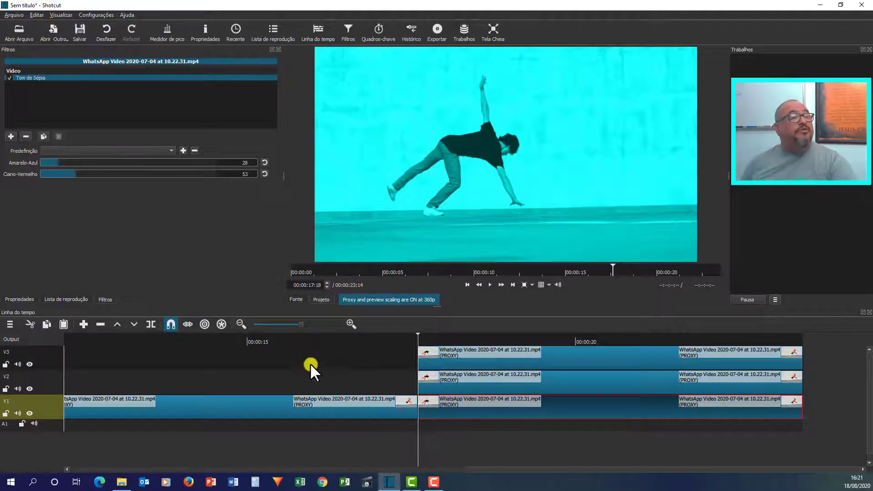
{"action": "left_click", "coordinate": [347, 321]}
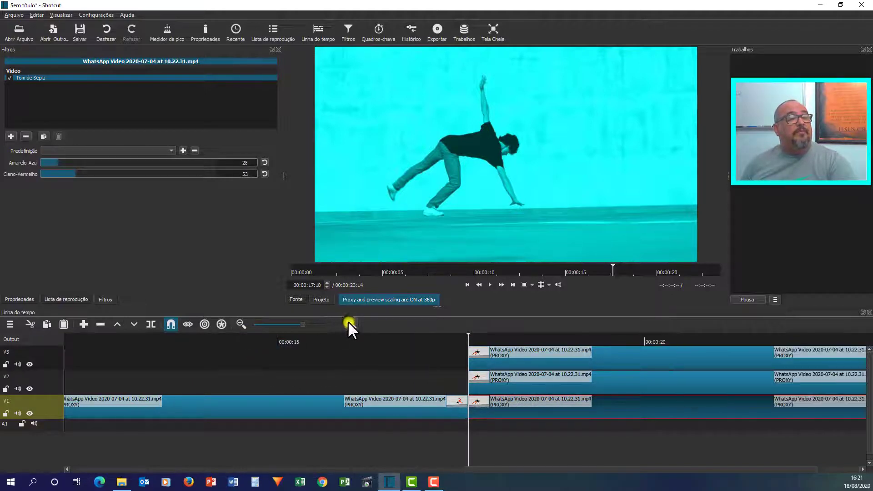
{"action": "left_click", "coordinate": [348, 321]}
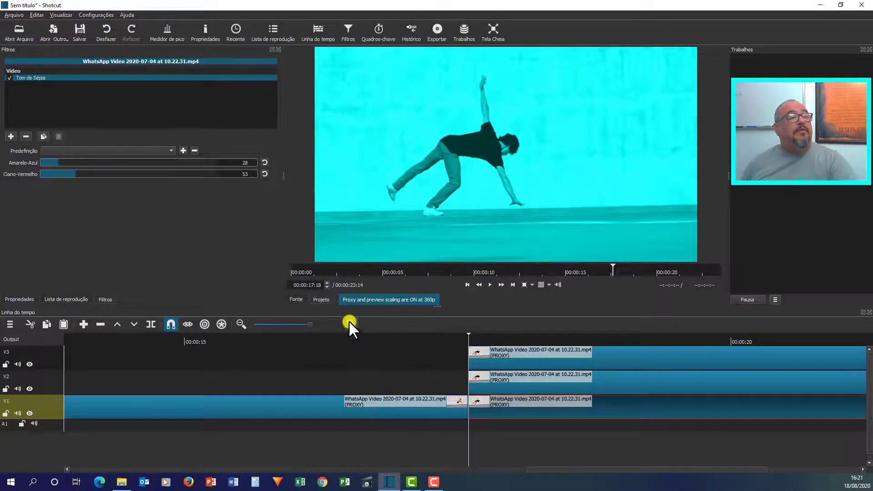
{"action": "left_click", "coordinate": [348, 320]}
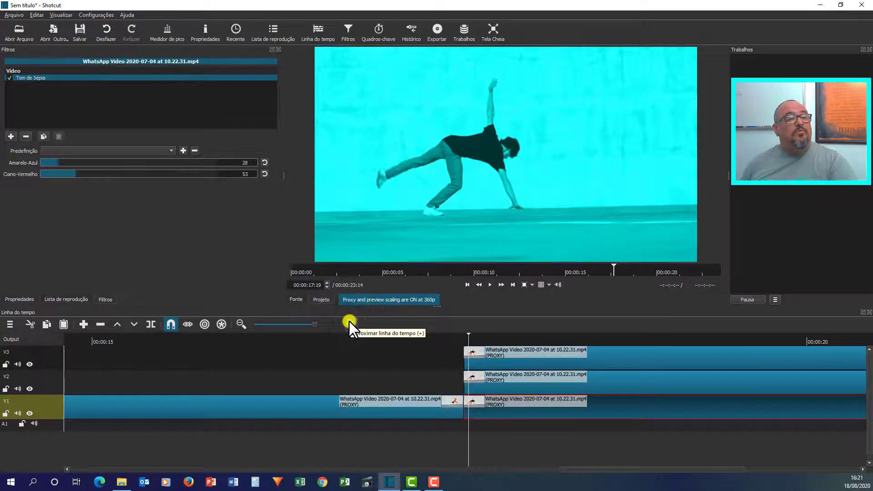
{"action": "key", "text": "Right"}
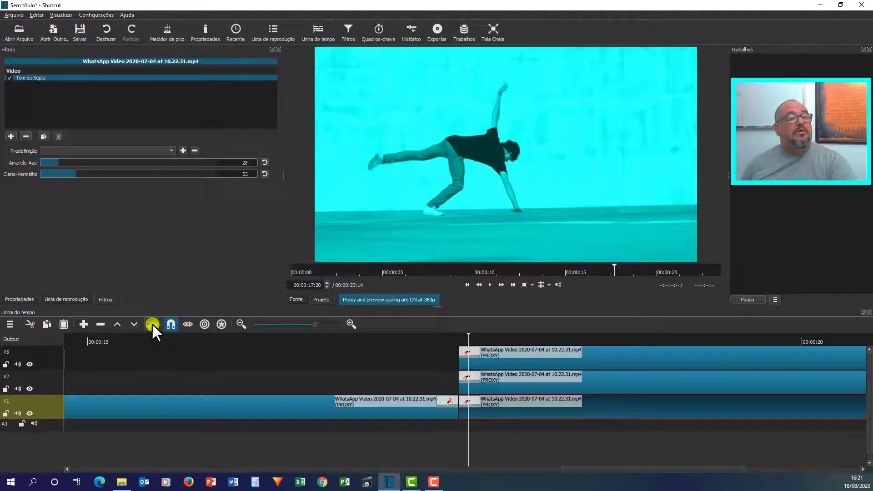
{"action": "key", "text": "s"}
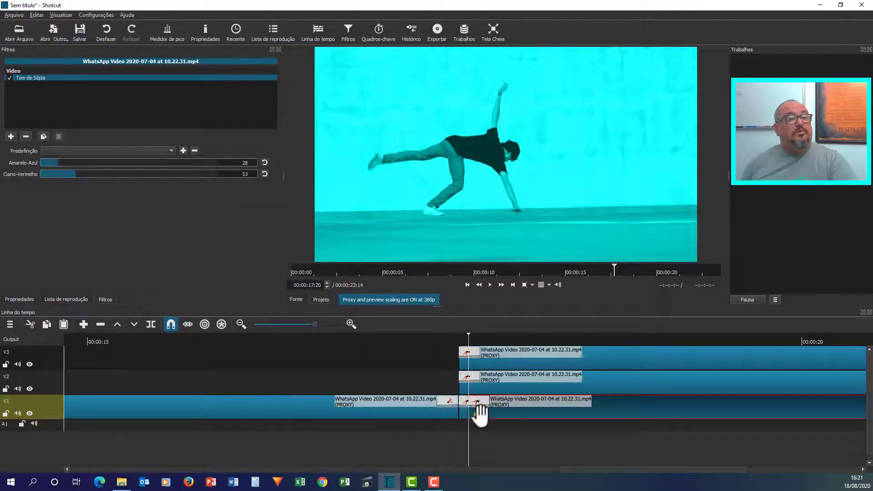
- Split the last V1 clip at 00:00:17:22 and again at 00:00:17:24, continuing the two-frame slices
{"action": "key", "text": "Right"}
{"action": "key", "text": "Right"}
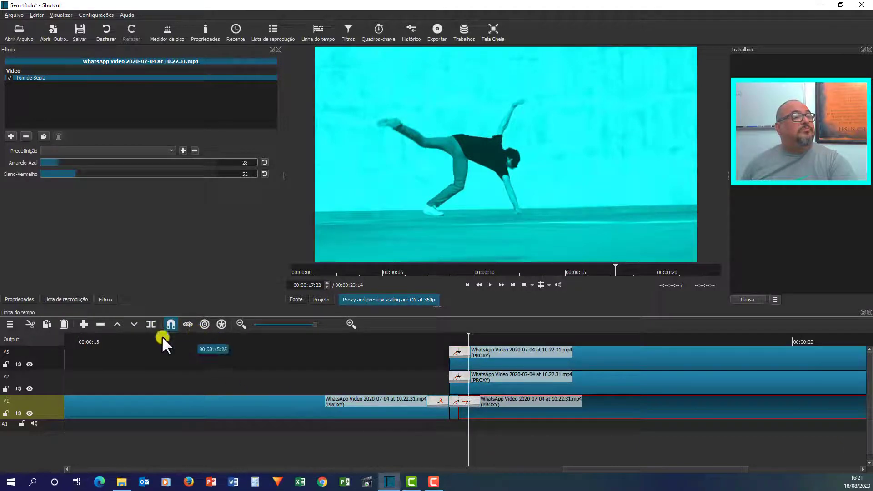
{"action": "key", "text": "s"}
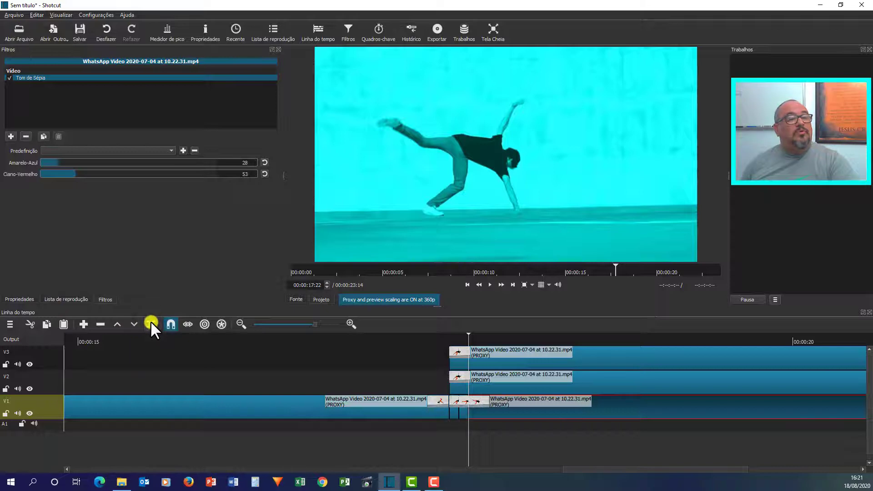
{"action": "key", "text": "Right"}
{"action": "key", "text": "Right"}
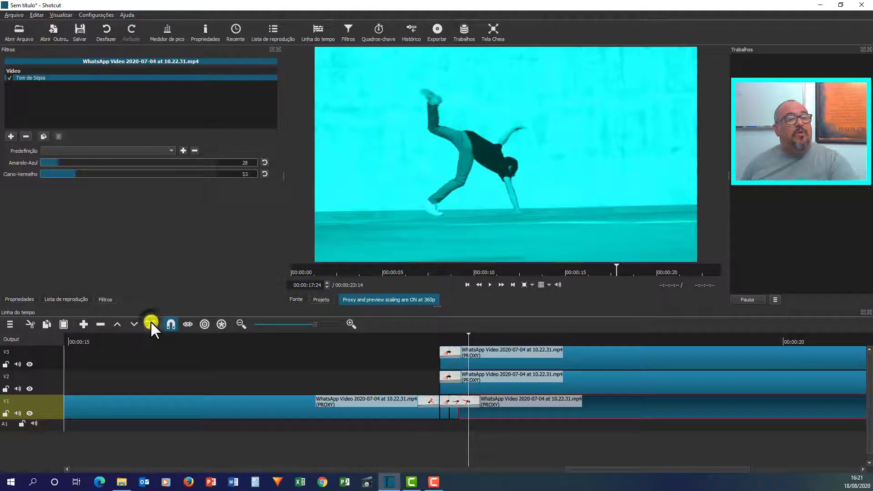
{"action": "left_click", "coordinate": [151, 324]}
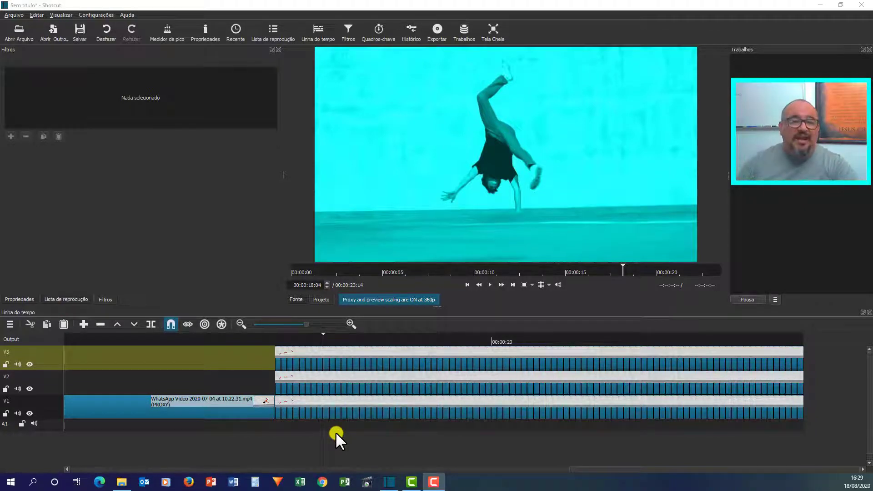
- Place the playhead at 00:00:17:18, where the sliced clips start, and remove the first V2 slice and the first two V3 slices
{"action": "left_click", "coordinate": [277, 337]}
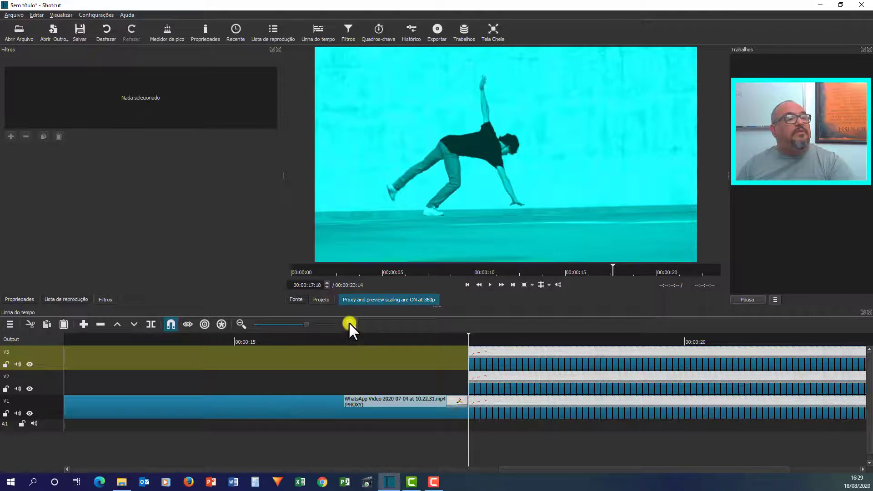
{"action": "scroll", "coordinate": [350, 324], "scroll_direction": "up", "scroll_amount": 3}
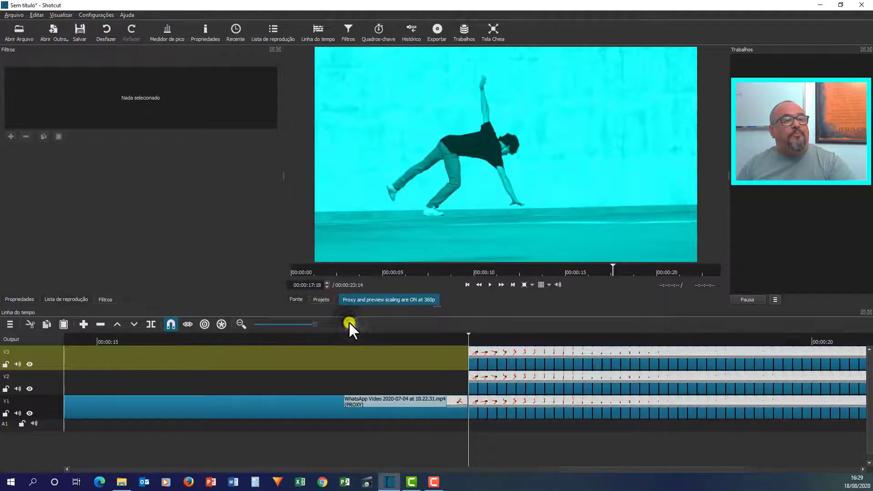
{"action": "scroll", "coordinate": [348, 321], "scroll_direction": "up", "scroll_amount": 1}
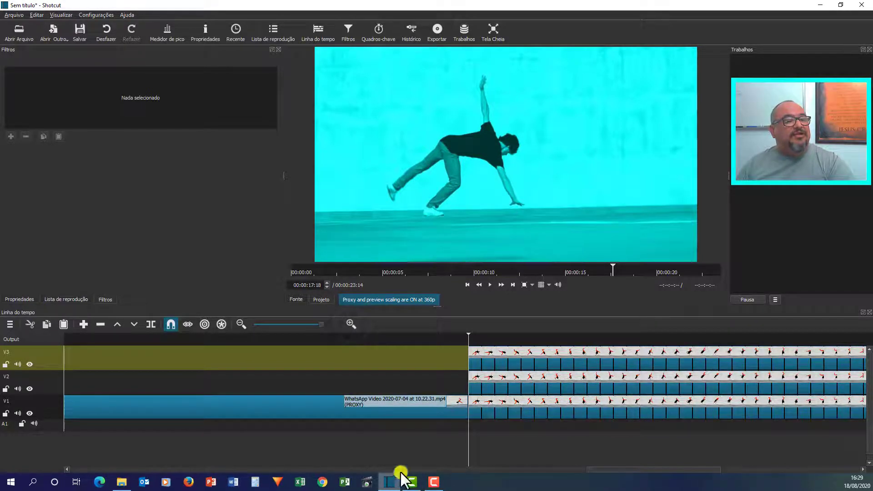
{"action": "left_click_drag", "start_coordinate": [610, 468], "coordinate": [665, 468]}
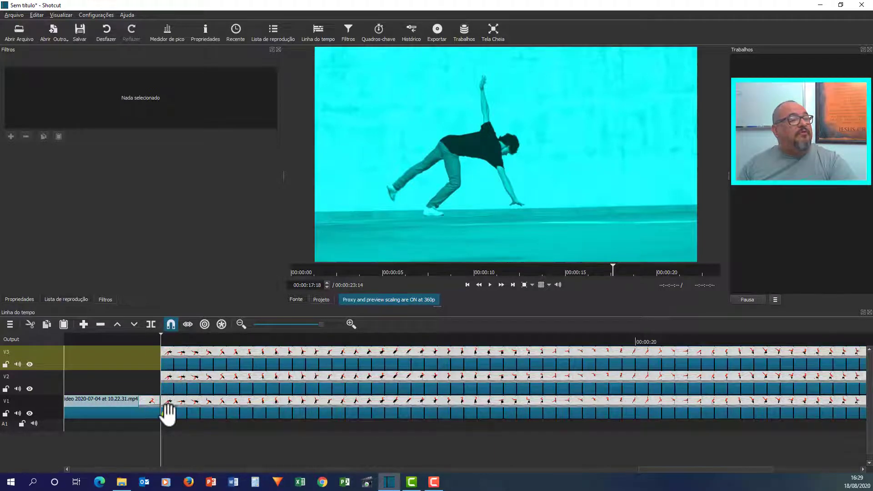
{"action": "left_click", "coordinate": [168, 386]}
{"action": "left_click_drag", "start_coordinate": [168, 387], "coordinate": [181, 359]}
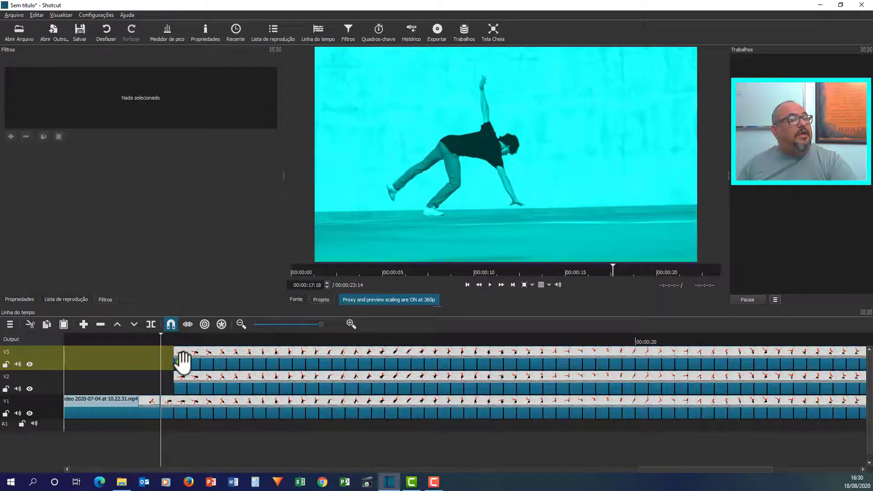
{"action": "left_click", "coordinate": [183, 362]}
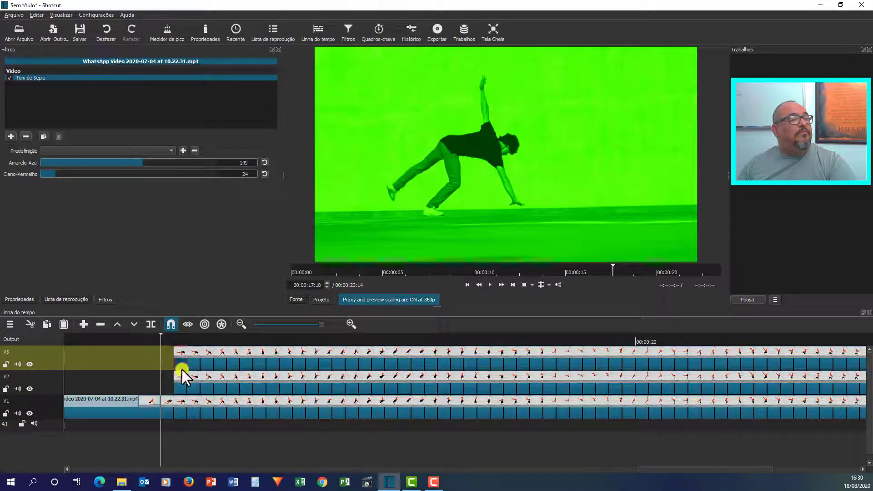
{"action": "left_click_drag", "start_coordinate": [182, 369], "coordinate": [195, 369]}
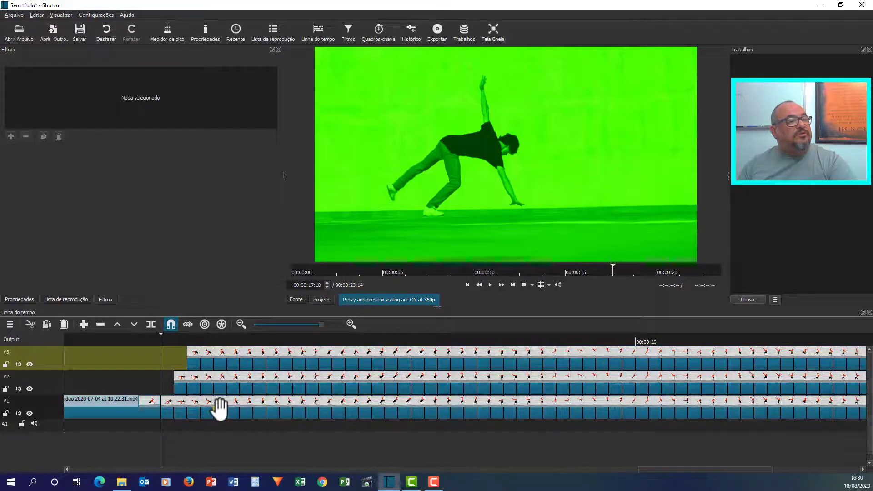
- Remove the second to fourth V1 slices and the V2 slice directly after the first remaining one, leaving gaps
{"action": "left_click", "coordinate": [202, 410]}
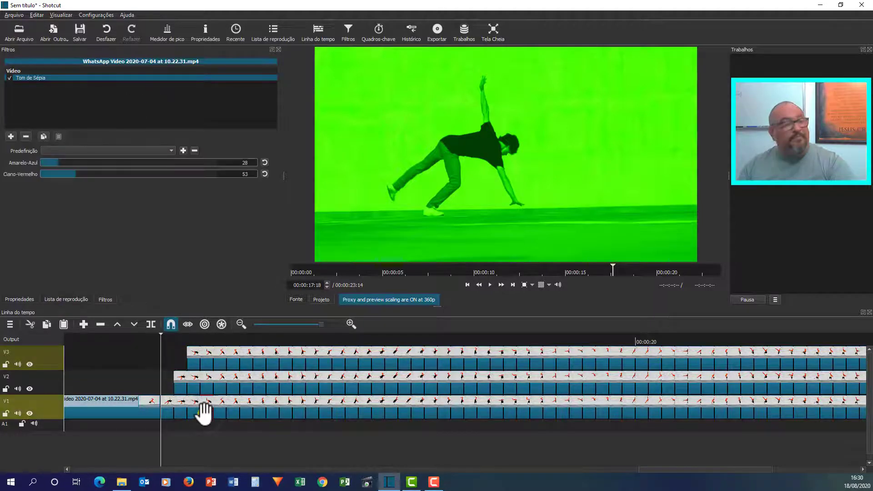
{"action": "left_click", "coordinate": [201, 412]}
{"action": "left_click_drag", "start_coordinate": [191, 412], "coordinate": [171, 418]}
{"action": "left_click", "coordinate": [191, 426]}
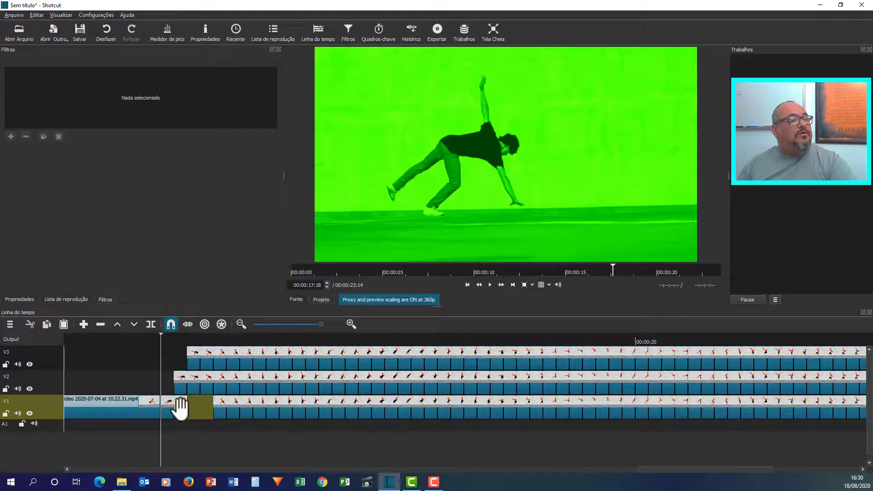
{"action": "left_click", "coordinate": [194, 387]}
{"action": "left_click", "coordinate": [189, 384]}
{"action": "left_click", "coordinate": [194, 384]}
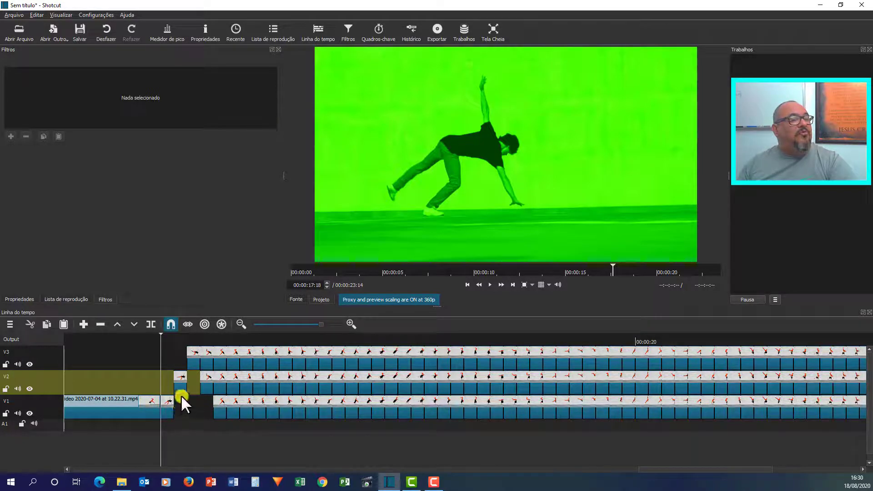
- Continue along V1, keeping one slice and removing the following three, for two more groups, with the gaps left open
{"action": "left_click", "coordinate": [246, 414]}
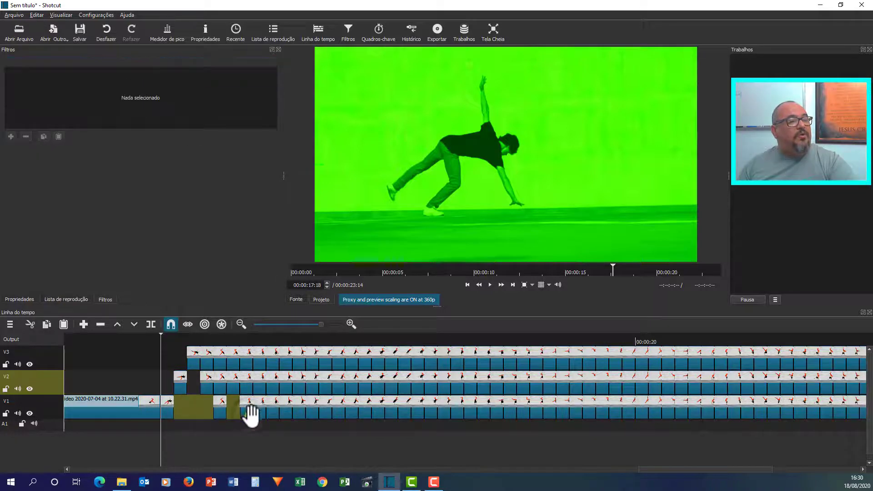
{"action": "left_click", "coordinate": [259, 414]}
{"action": "key", "text": "Delete"}
{"action": "left_click", "coordinate": [263, 415]}
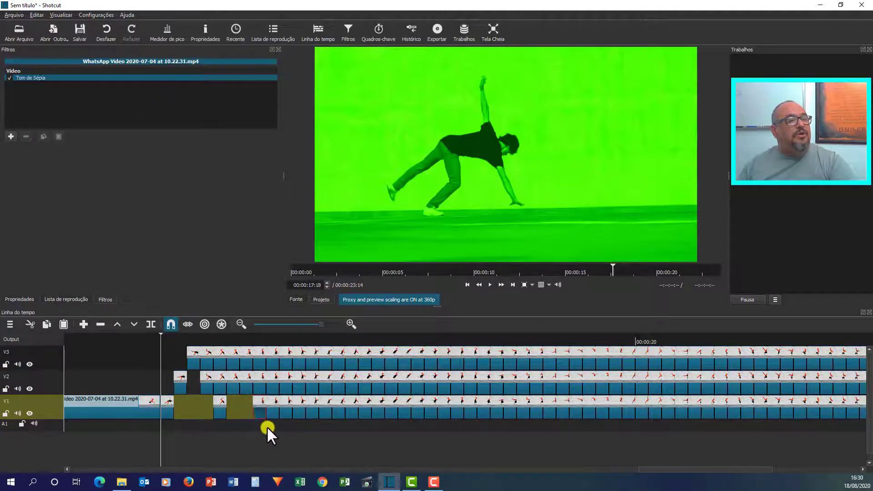
{"action": "key", "text": "Delete"}
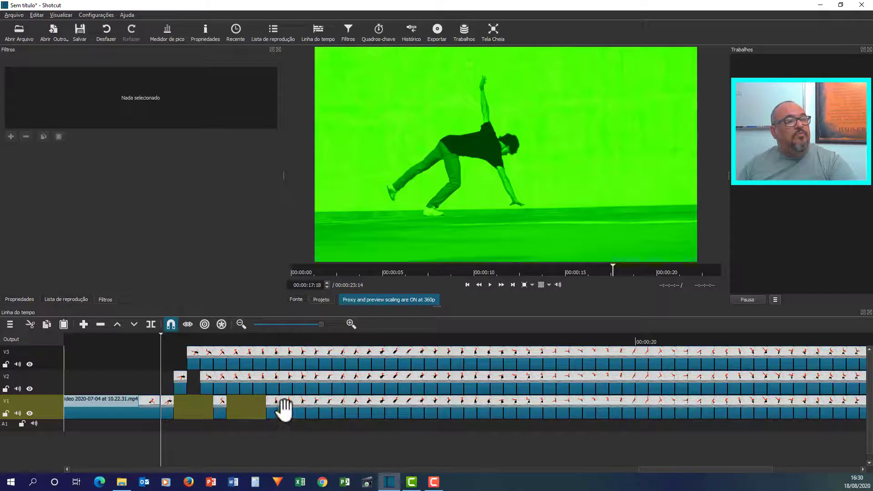
{"action": "left_click", "coordinate": [287, 413]}
{"action": "key", "text": "Delete"}
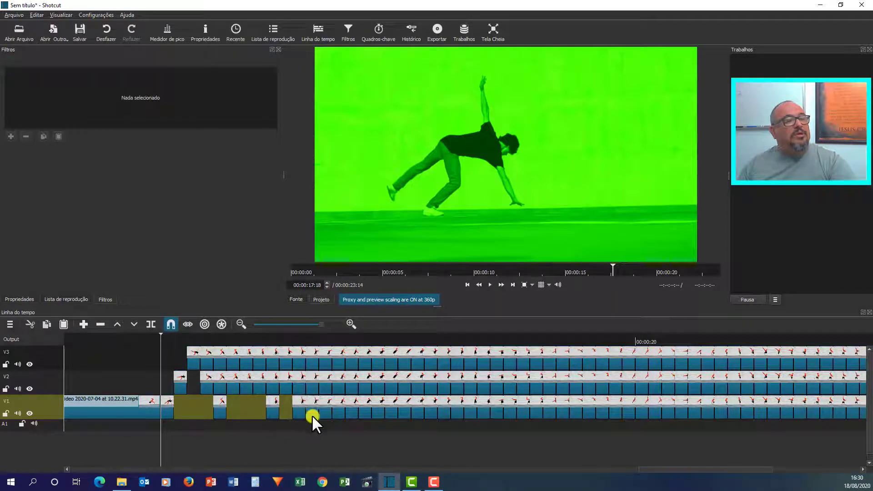
{"action": "left_click", "coordinate": [312, 416]}
{"action": "key", "text": "Delete"}
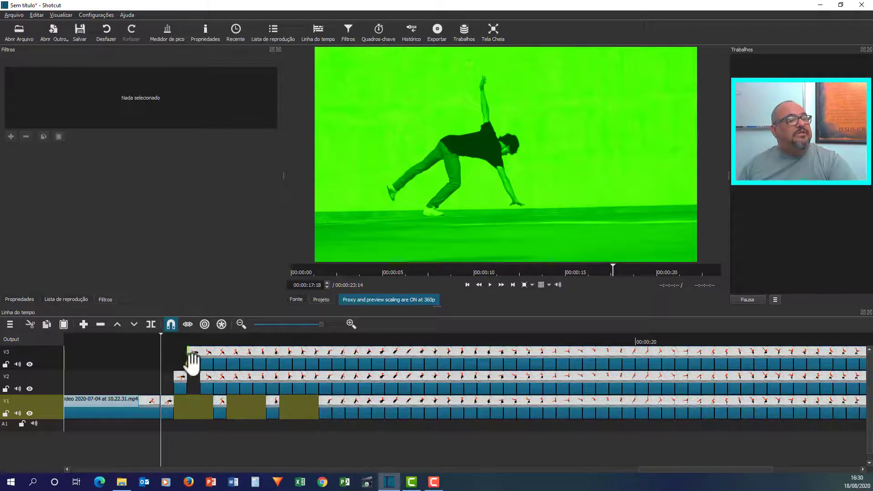
- Remove the three V3 slices that follow the first remaining V3 slice, leaving a gap
{"action": "left_click", "coordinate": [217, 408]}
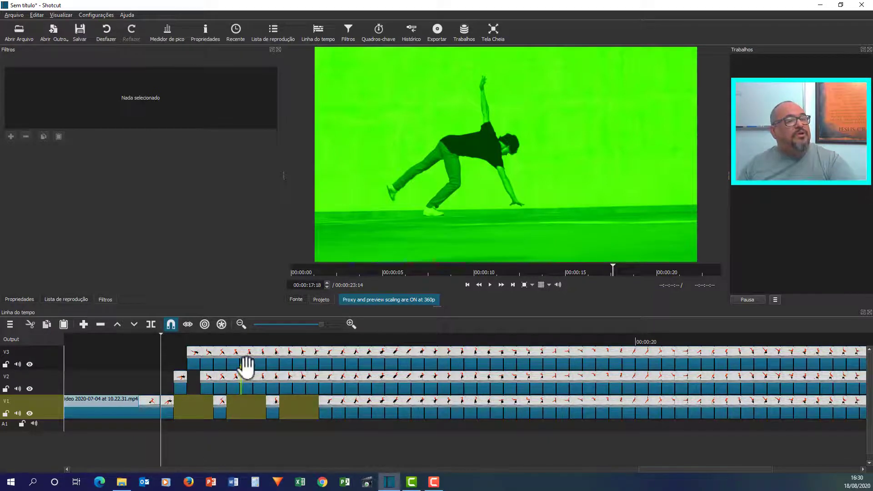
{"action": "left_click", "coordinate": [221, 363]}
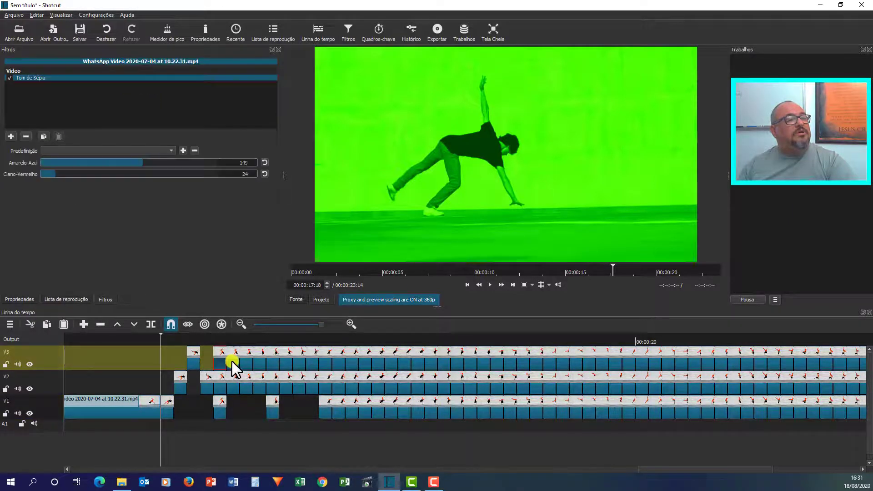
{"action": "key", "text": "BackSpace"}
{"action": "left_click", "coordinate": [222, 373]}
{"action": "left_click", "coordinate": [200, 381]}
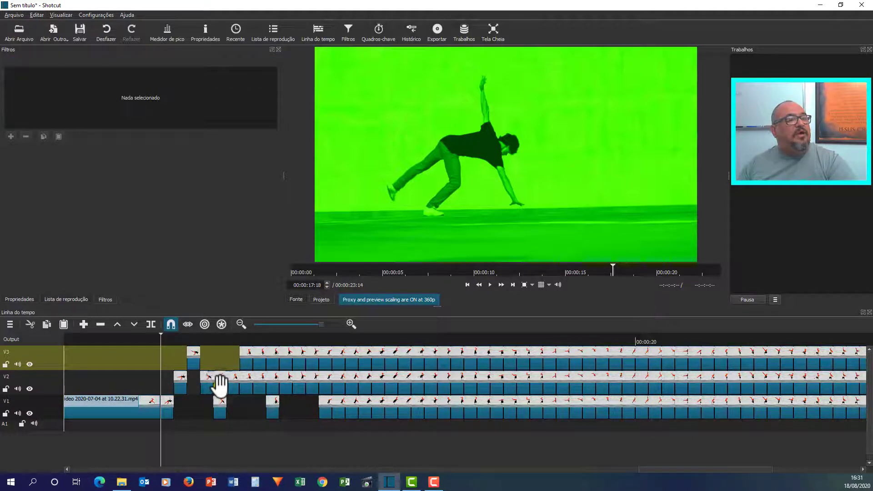
- Remove every other slice along V2, seven in all, starting with the one above the second kept V1 slice
{"action": "left_click", "coordinate": [220, 384]}
{"action": "left_click_drag", "start_coordinate": [226, 389], "coordinate": [212, 388]}
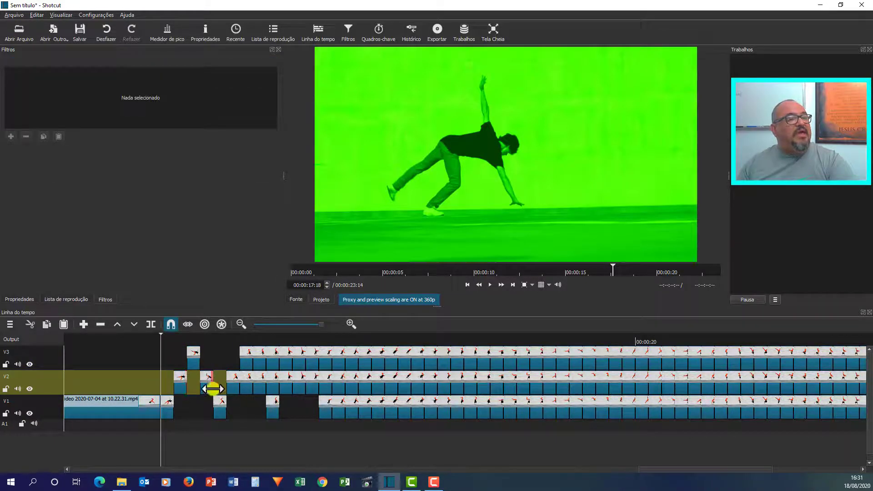
{"action": "left_click", "coordinate": [247, 385]}
{"action": "key", "text": "Delete"}
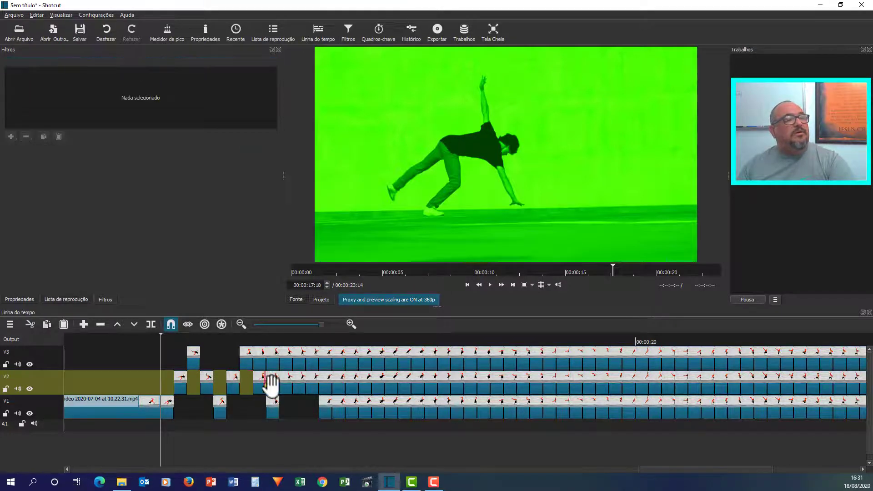
{"action": "left_click", "coordinate": [273, 385]}
{"action": "key", "text": "Delete"}
{"action": "left_click", "coordinate": [299, 386]}
{"action": "key", "text": "Delete"}
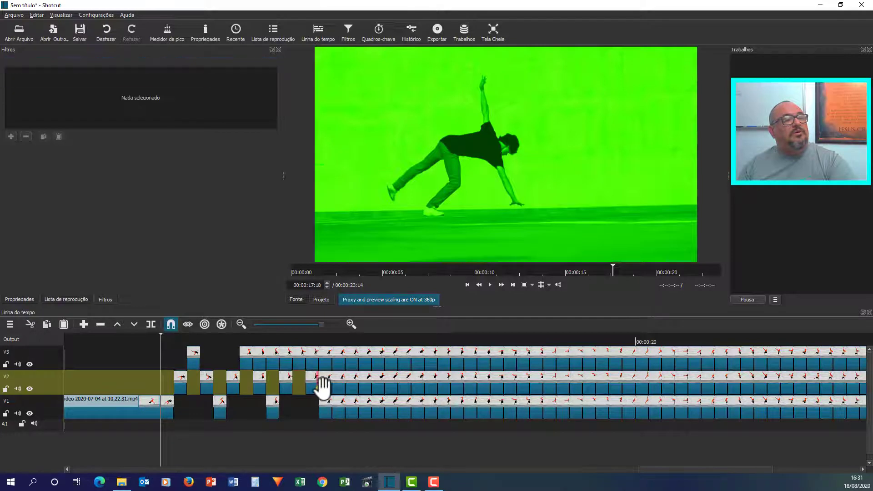
{"action": "left_click", "coordinate": [325, 385]}
{"action": "key", "text": "Delete"}
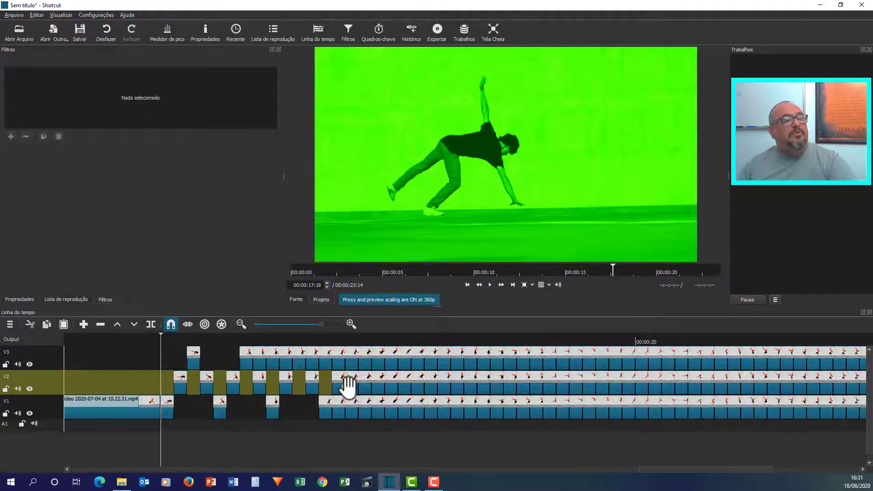
{"action": "left_click", "coordinate": [351, 386]}
{"action": "key", "text": "Delete"}
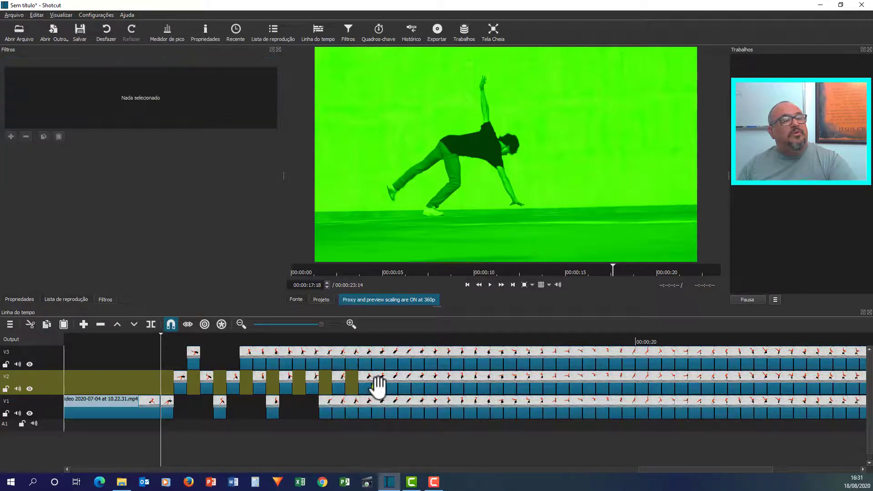
{"action": "left_click", "coordinate": [378, 386]}
{"action": "key", "text": "Delete"}
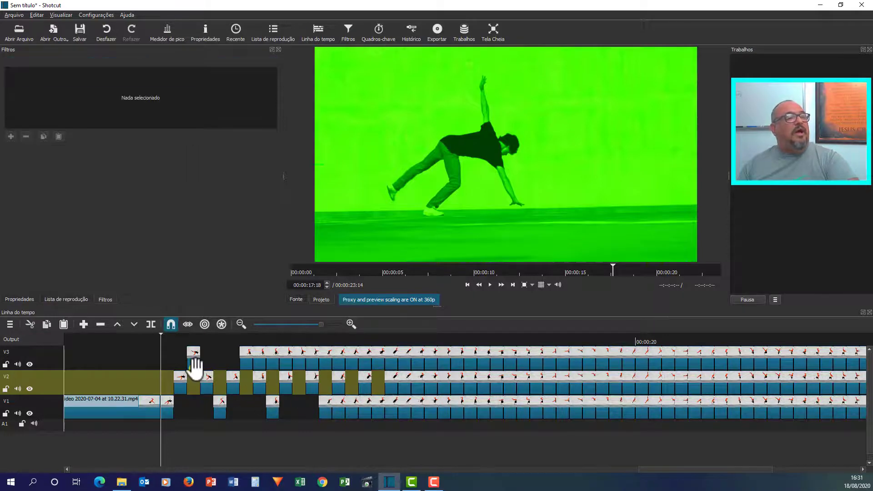
- Continue along V3, keeping one slice and removing the following three, for two more groups, with the gaps left open
{"action": "left_click", "coordinate": [260, 361]}
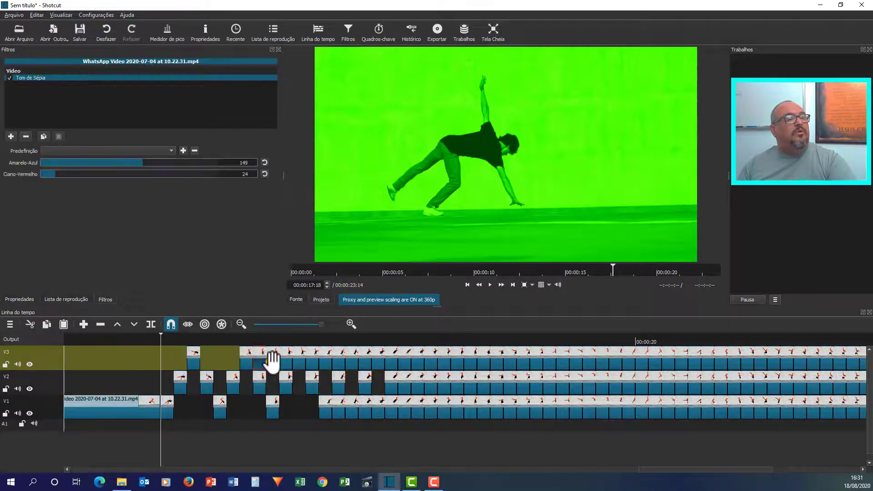
{"action": "key", "text": "Delete"}
{"action": "left_click", "coordinate": [272, 361]}
{"action": "key", "text": "Delete"}
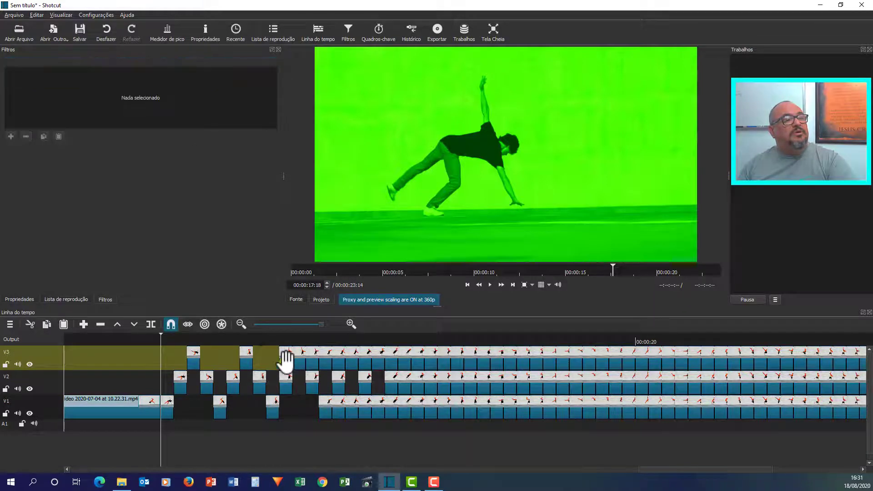
{"action": "left_click", "coordinate": [286, 361]}
{"action": "key", "text": "Delete"}
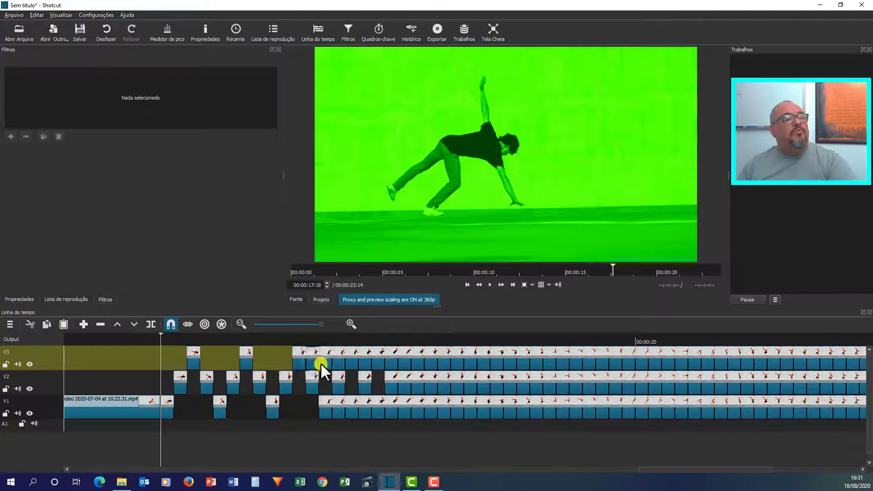
{"action": "left_click", "coordinate": [312, 361]}
{"action": "key", "text": "Delete"}
{"action": "left_click", "coordinate": [336, 363]}
{"action": "key", "text": "Delete"}
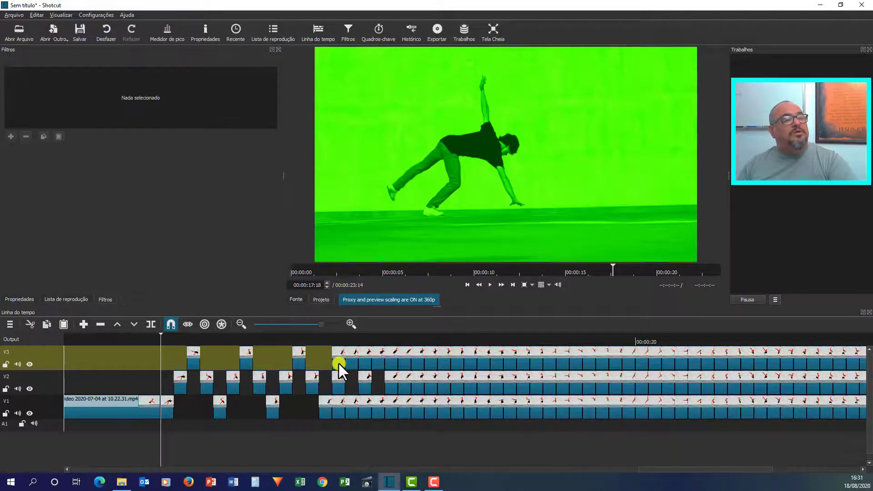
{"action": "left_click", "coordinate": [326, 362]}
{"action": "key", "text": "Delete"}
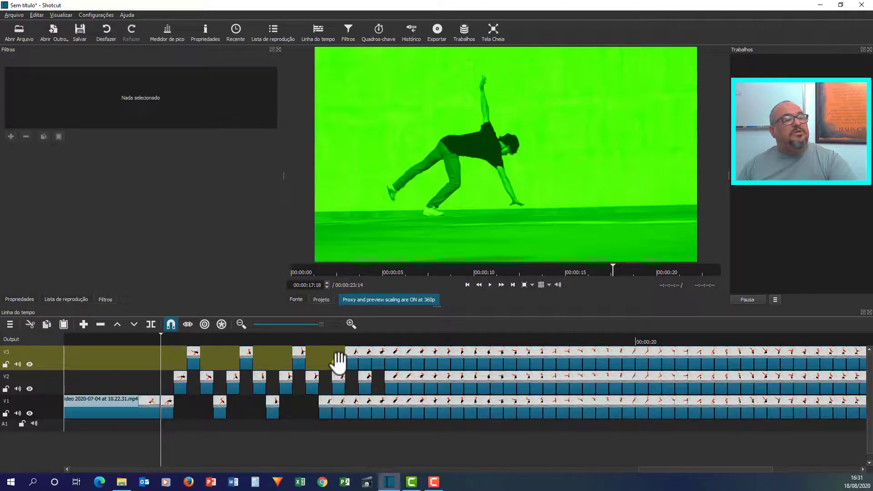
- Keep the next slice on V1 and remove the three slices after it, leaving the gap open
{"action": "left_click", "coordinate": [339, 411]}
{"action": "key", "text": "Delete"}
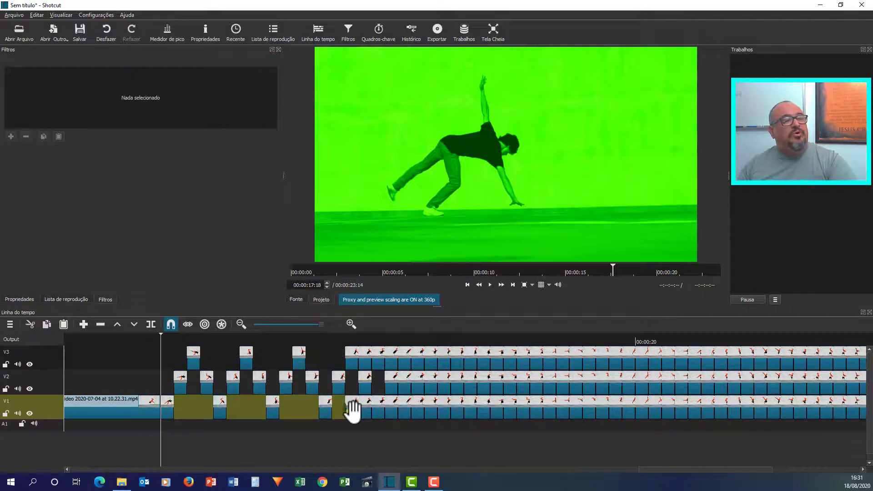
{"action": "left_click", "coordinate": [363, 413]}
{"action": "key", "text": "Delete"}
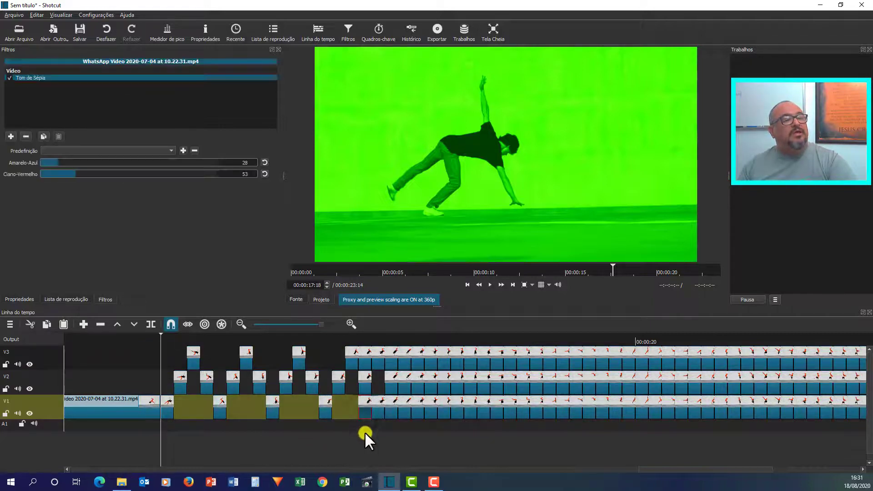
- Keep the next slice on V3 and remove the three slices after it, leaving the gap open
{"action": "left_click", "coordinate": [369, 364]}
{"action": "key", "text": "Delete"}
{"action": "left_click", "coordinate": [380, 363]}
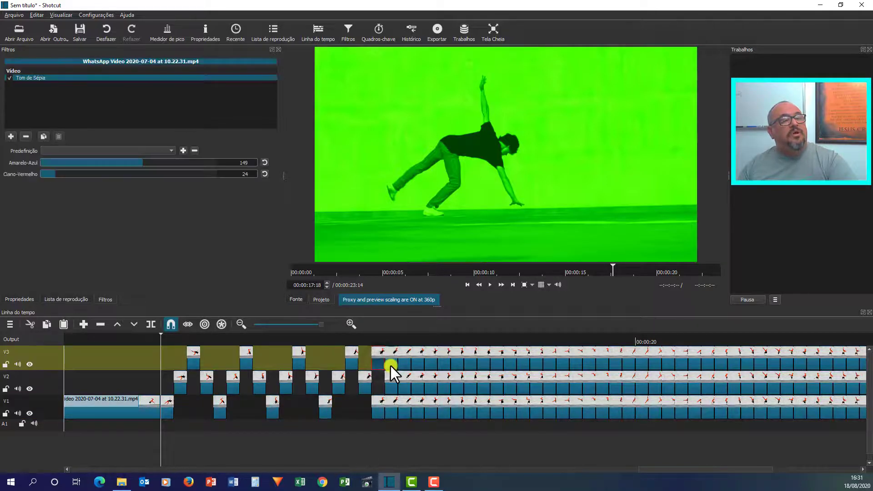
{"action": "key", "text": "Delete"}
{"action": "left_click", "coordinate": [392, 362]}
{"action": "key", "text": "Delete"}
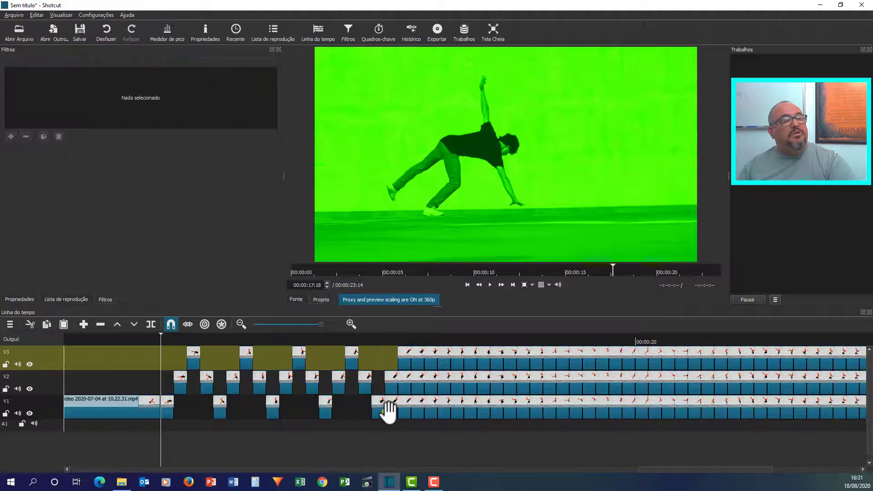
- Repeat the pattern once more on V1, keeping one slice and removing the following three without closing the gap
{"action": "left_click", "coordinate": [390, 407]}
{"action": "key", "text": "Delete"}
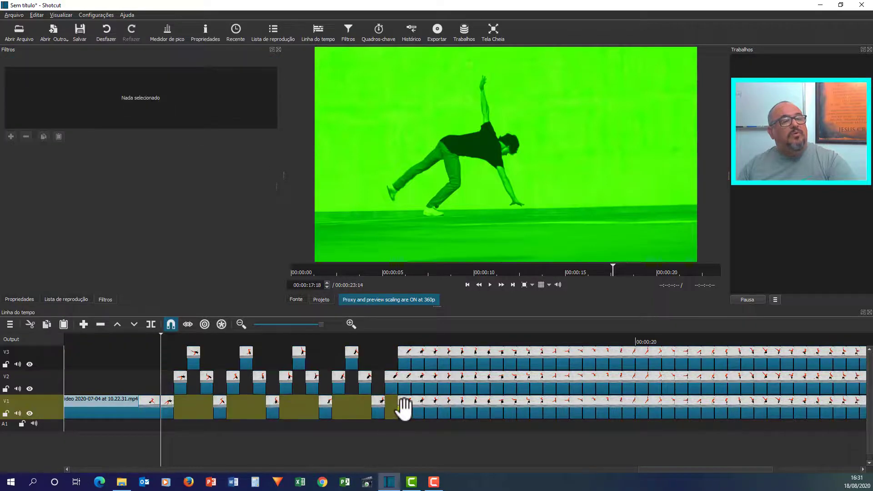
{"action": "left_click", "coordinate": [414, 411]}
{"action": "key", "text": "Delete"}
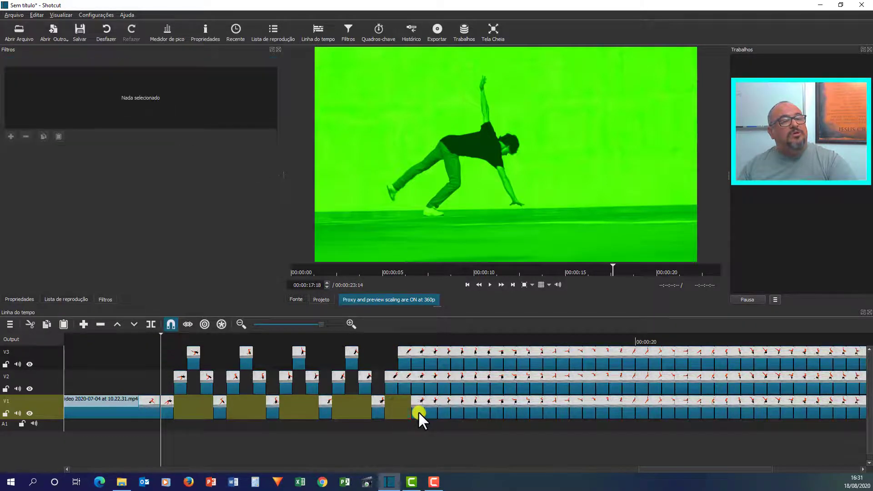
{"action": "left_click", "coordinate": [418, 411]}
{"action": "key", "text": "Delete"}
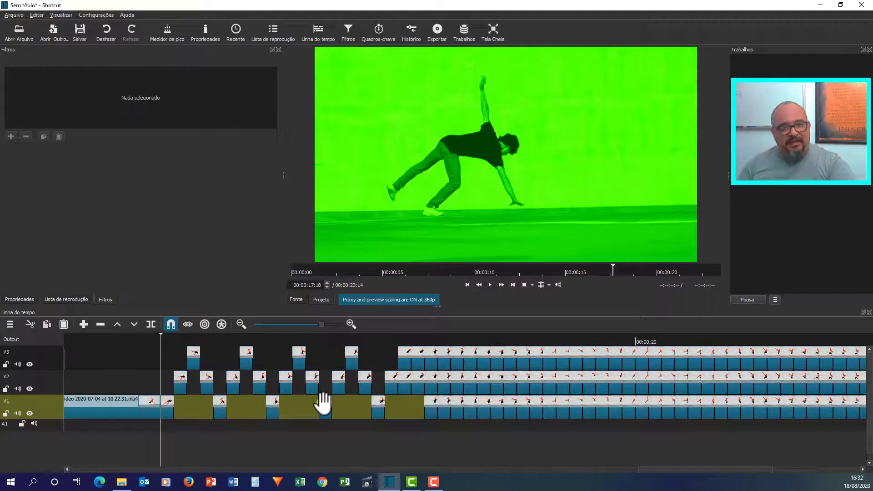
{"action": "left_click_drag", "start_coordinate": [324, 402], "coordinate": [318, 405]}
{"action": "left_click", "coordinate": [388, 413]}
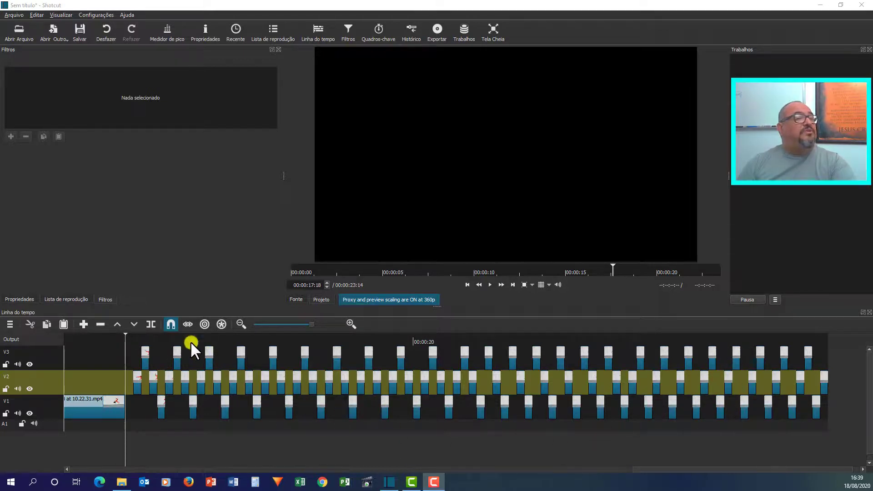
- Open the Bumblebee music file from the VÍDEOS - MÚSICAS YOUTUBE folder as the source
{"action": "left_click", "coordinate": [239, 324]}
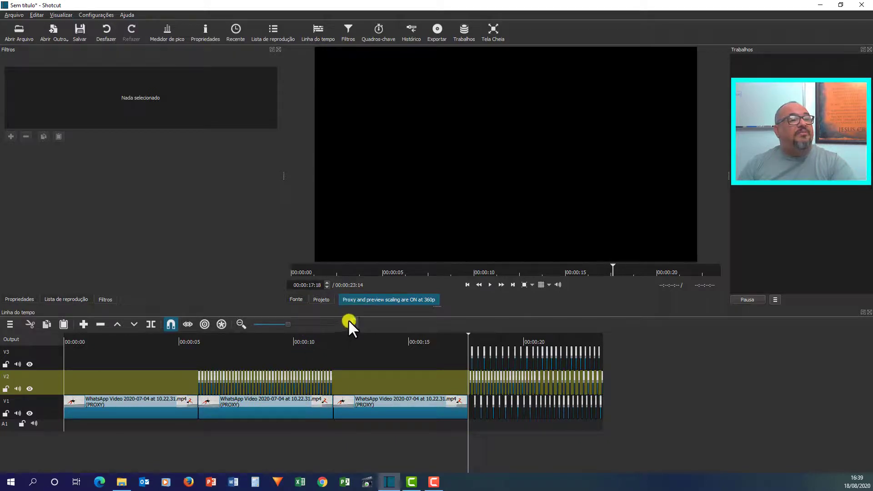
{"action": "left_click", "coordinate": [349, 321]}
{"action": "left_click", "coordinate": [349, 321]}
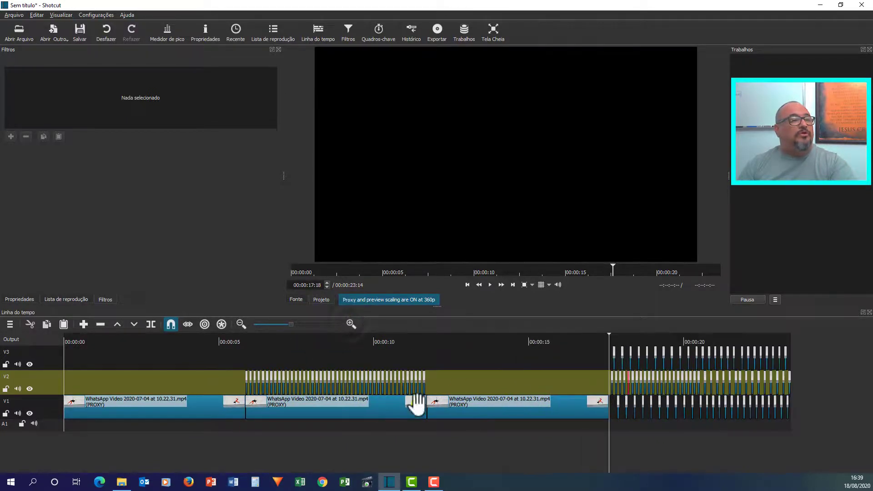
{"action": "left_click", "coordinate": [231, 422]}
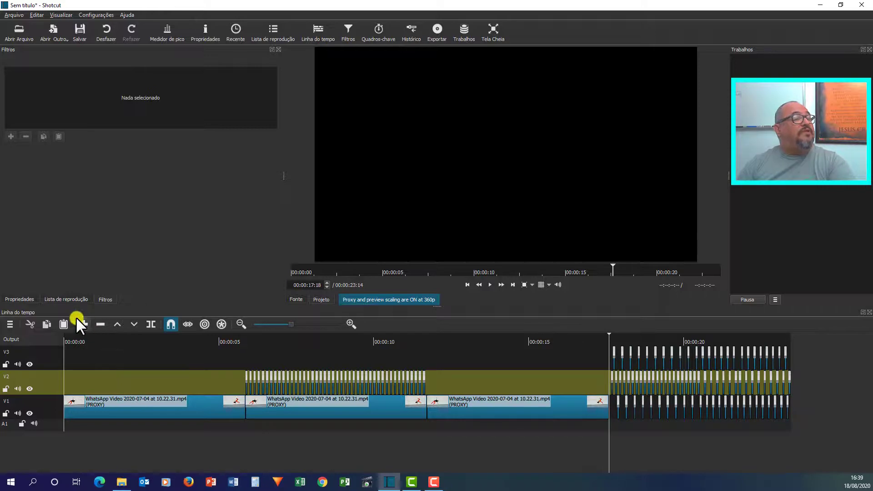
{"action": "left_click", "coordinate": [18, 30]}
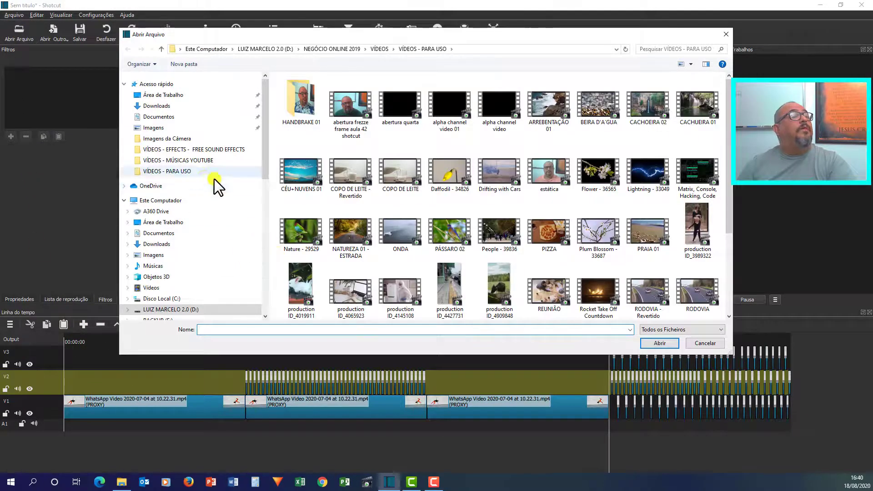
{"action": "left_click", "coordinate": [379, 49]}
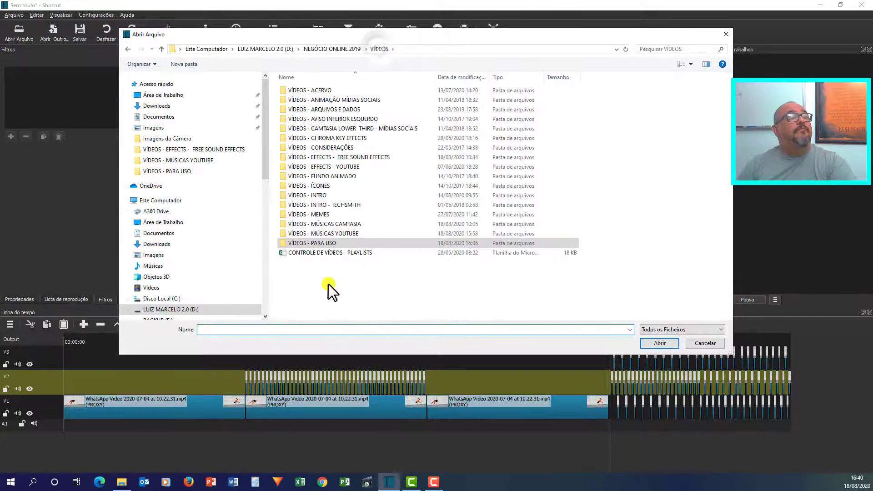
{"action": "double_click", "coordinate": [328, 232]}
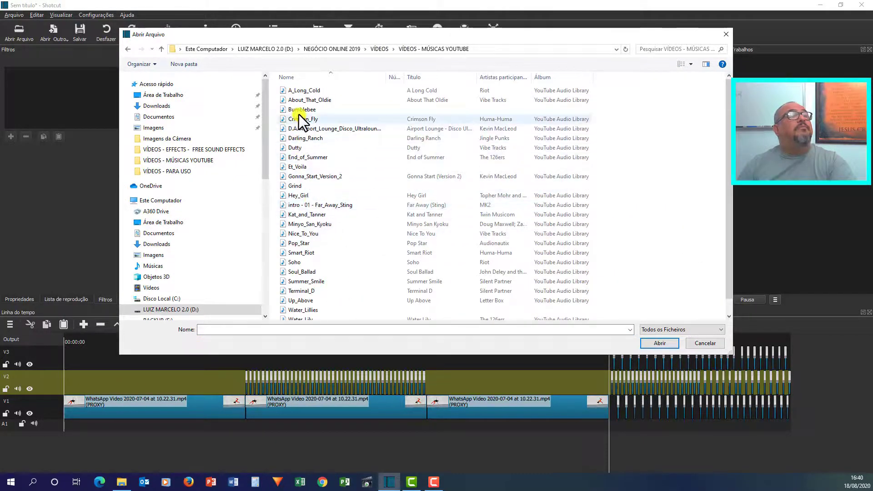
{"action": "left_click_drag", "start_coordinate": [298, 110], "coordinate": [637, 362]}
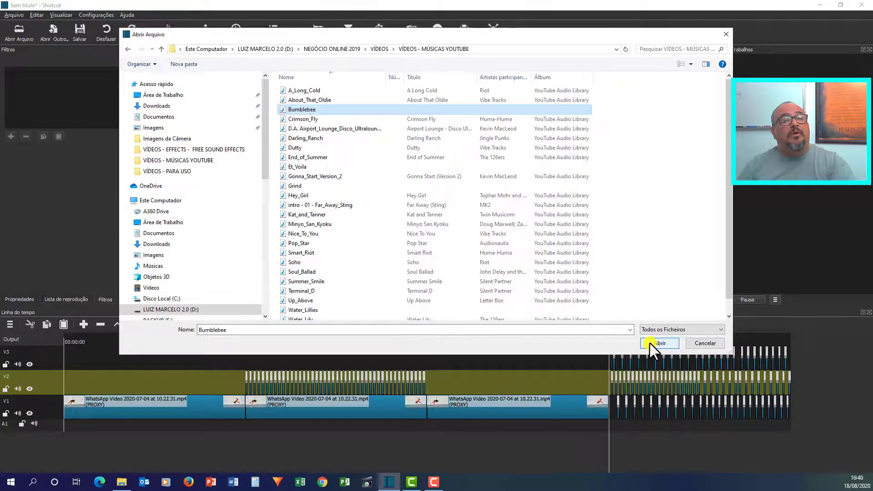
{"action": "left_click", "coordinate": [650, 343]}
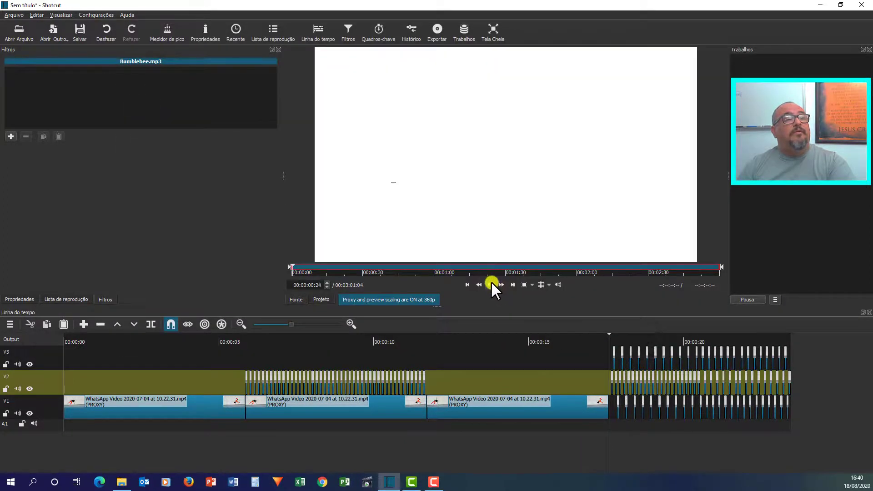
- Pause the music preview, place Bumblebee.mp3 on track A1 and align it with the start of the timeline
{"action": "left_click", "coordinate": [491, 282]}
{"action": "left_click_drag", "start_coordinate": [503, 183], "coordinate": [96, 425]}
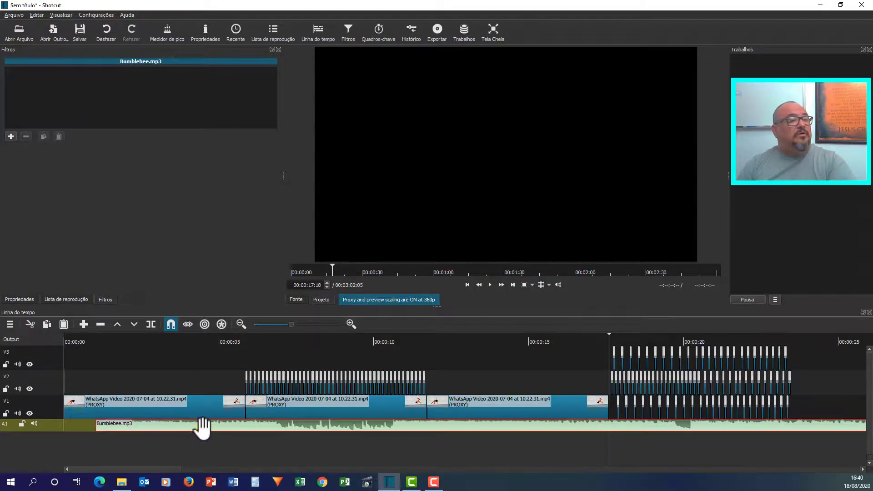
{"action": "left_click_drag", "start_coordinate": [197, 425], "coordinate": [169, 425]}
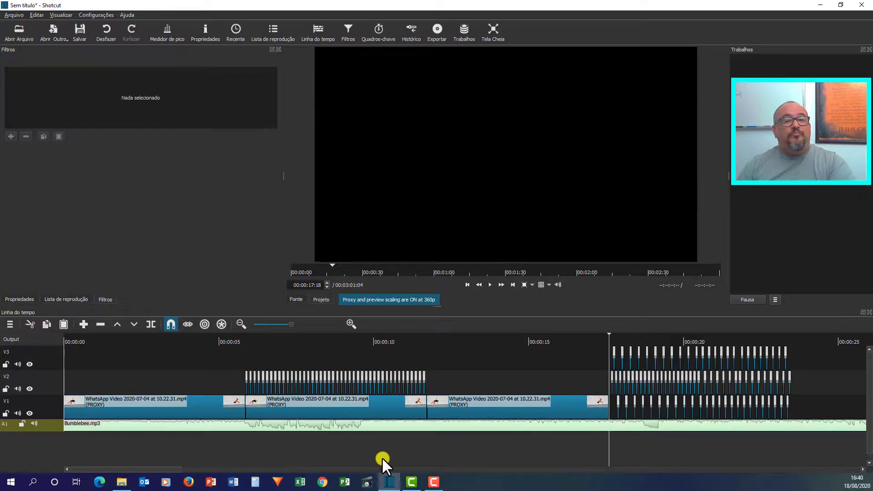
- Split the Bumblebee audio on A1 at the end of the last video slice, 00:00:23:14, and remove the remainder
{"action": "left_click", "coordinate": [790, 337]}
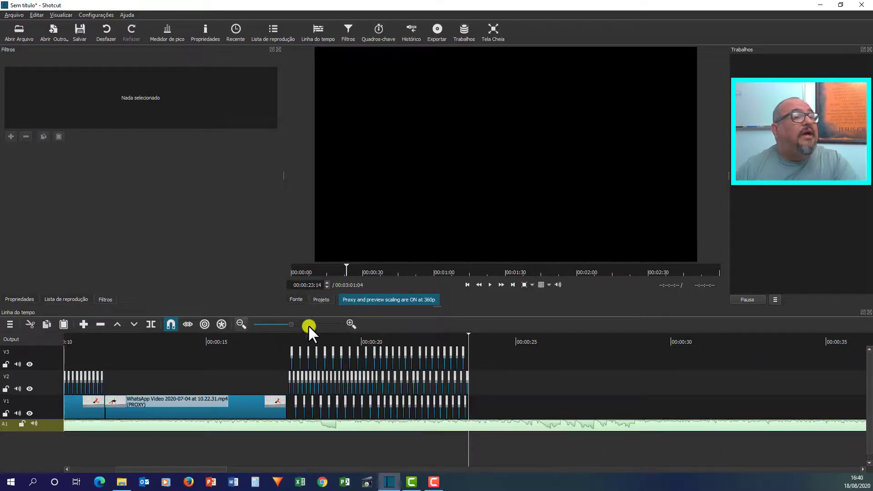
{"action": "scroll", "coordinate": [350, 322], "scroll_direction": "up", "scroll_amount": 5}
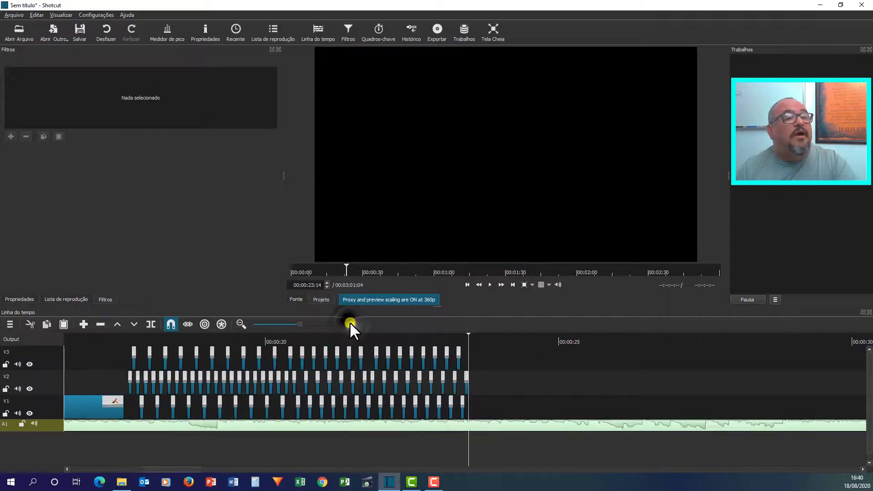
{"action": "scroll", "coordinate": [350, 322], "scroll_direction": "up", "scroll_amount": 5}
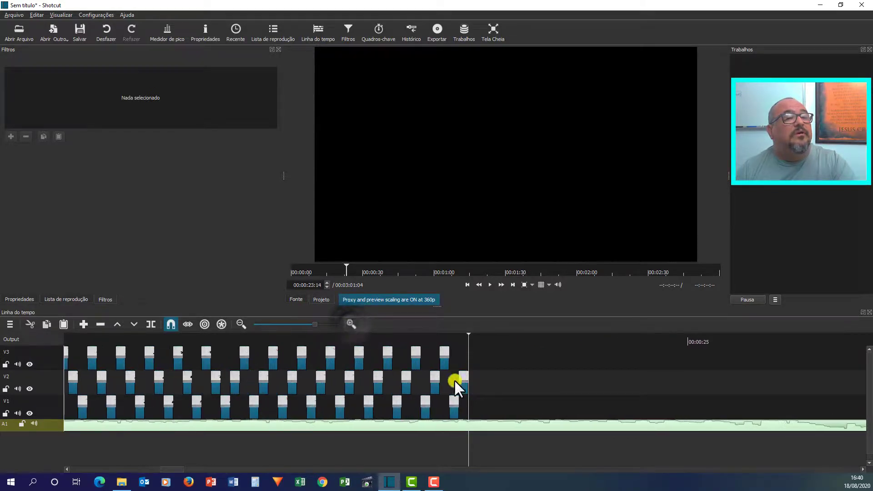
{"action": "left_click", "coordinate": [481, 427]}
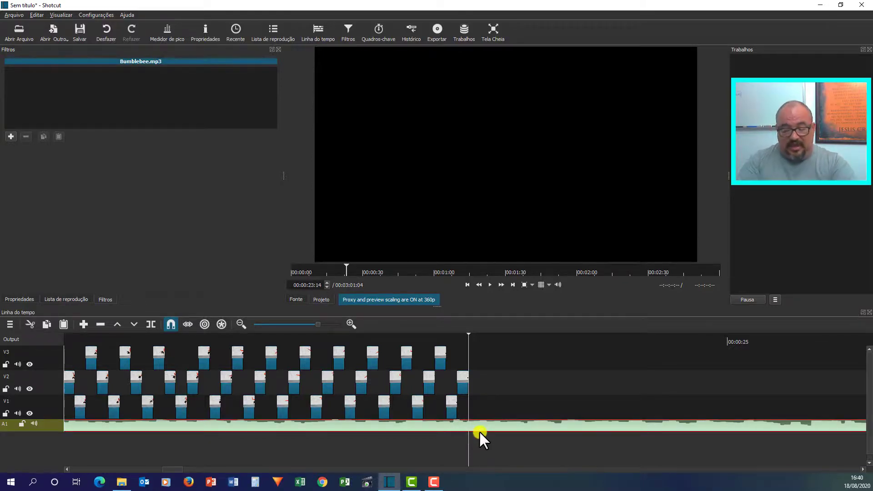
{"action": "key", "text": "s"}
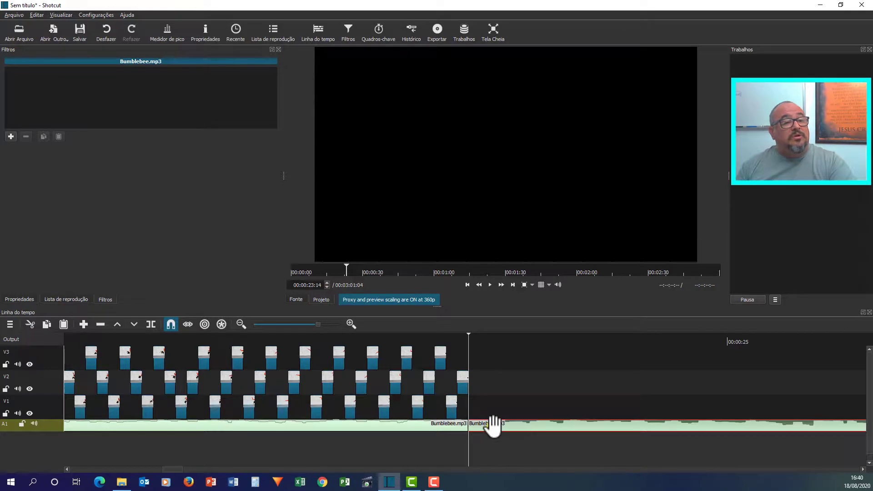
{"action": "key", "text": "Delete"}
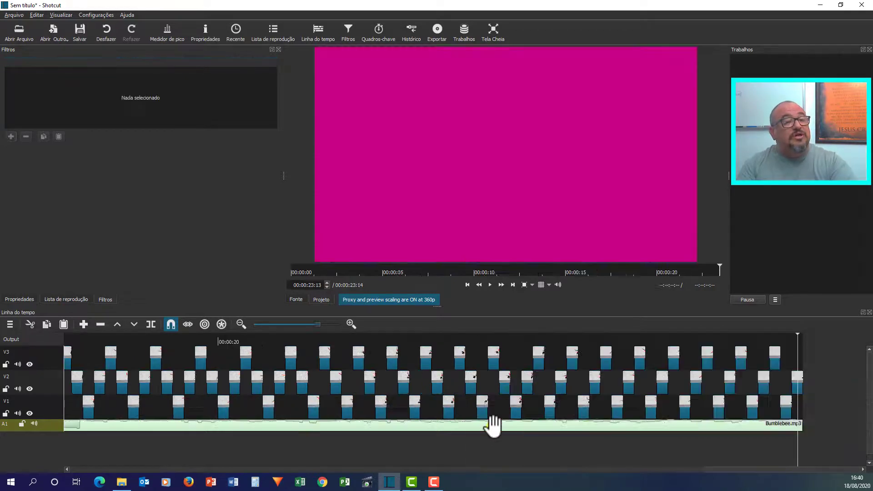
{"action": "left_click", "coordinate": [605, 337]}
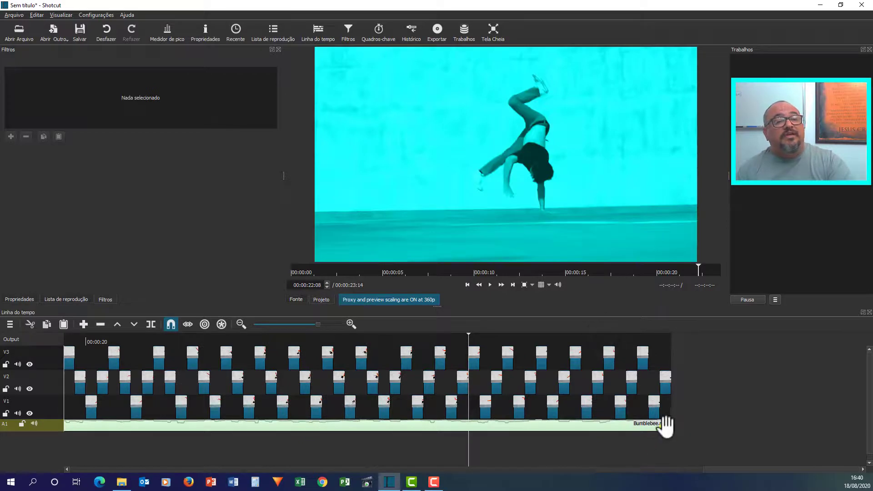
{"action": "left_click_drag", "start_coordinate": [665, 425], "coordinate": [621, 429]}
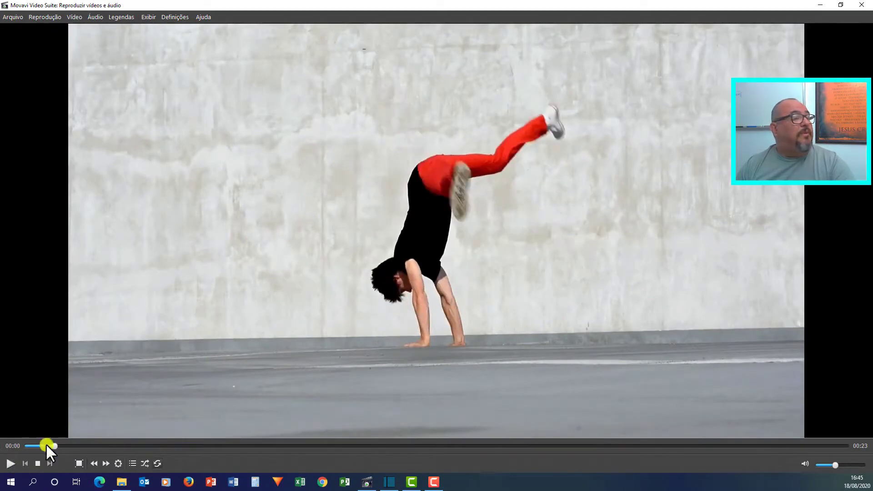
- Play the finished video in the Movavi Video Suite player to review the flashing colour effects
{"action": "left_click", "coordinate": [9, 465]}
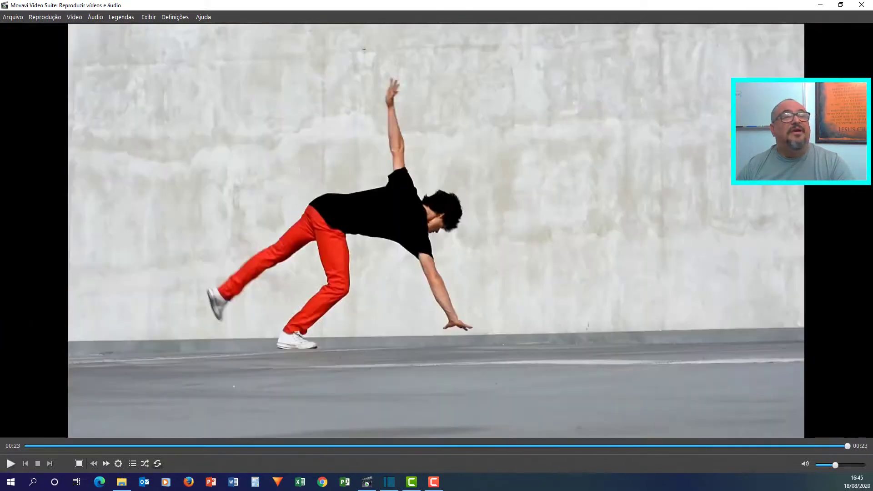
{"action": "left_click", "coordinate": [11, 464]}
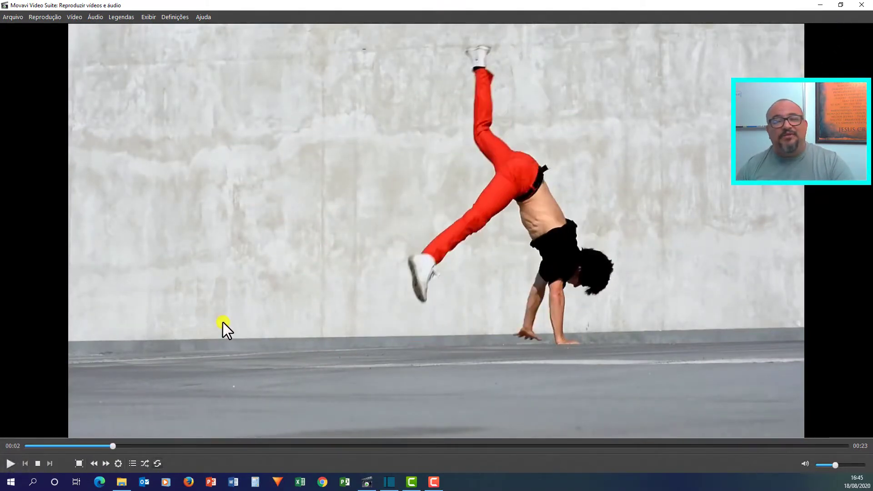